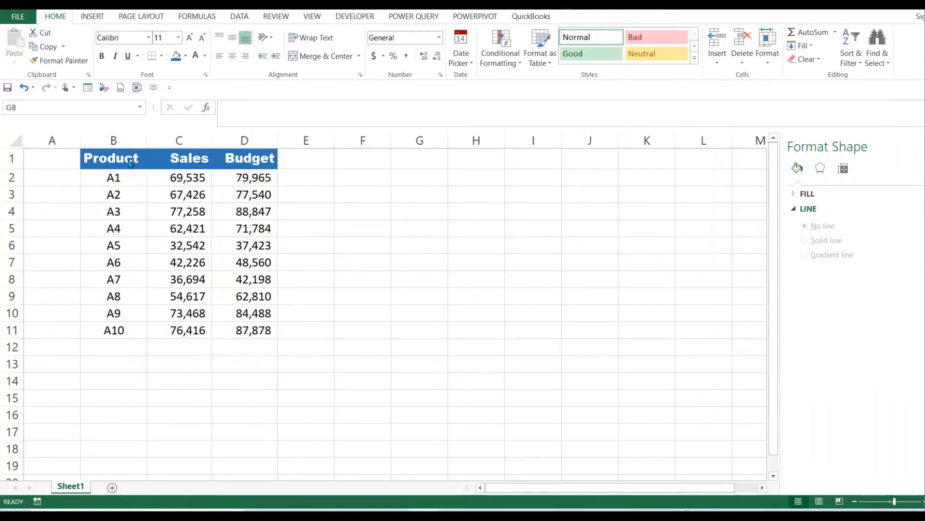
# - Examine the table's Product, Sales and Budget columns and their values for products A1 to A10
pyautogui.moveTo(119, 178); pyautogui.dragTo(118, 329)
pyautogui.moveTo(198, 160); pyautogui.dragTo(190, 331)
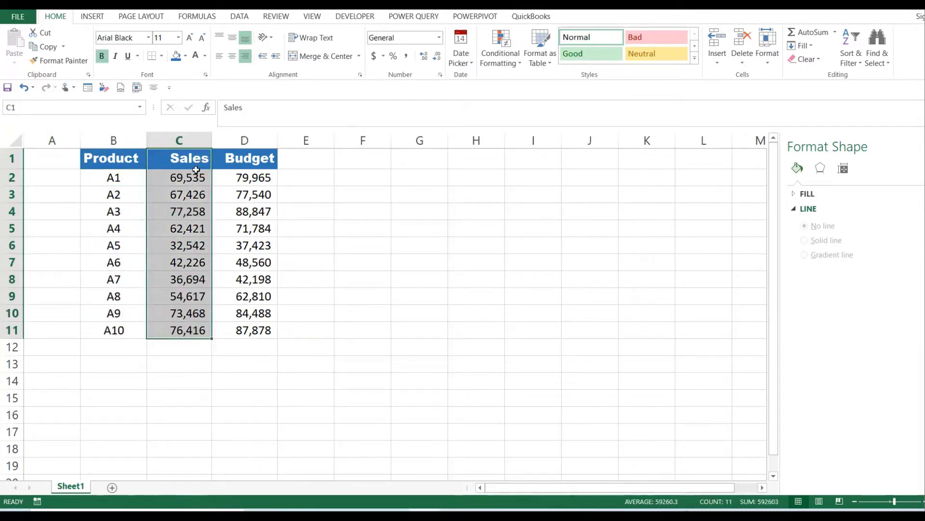
pyautogui.click(252, 159)
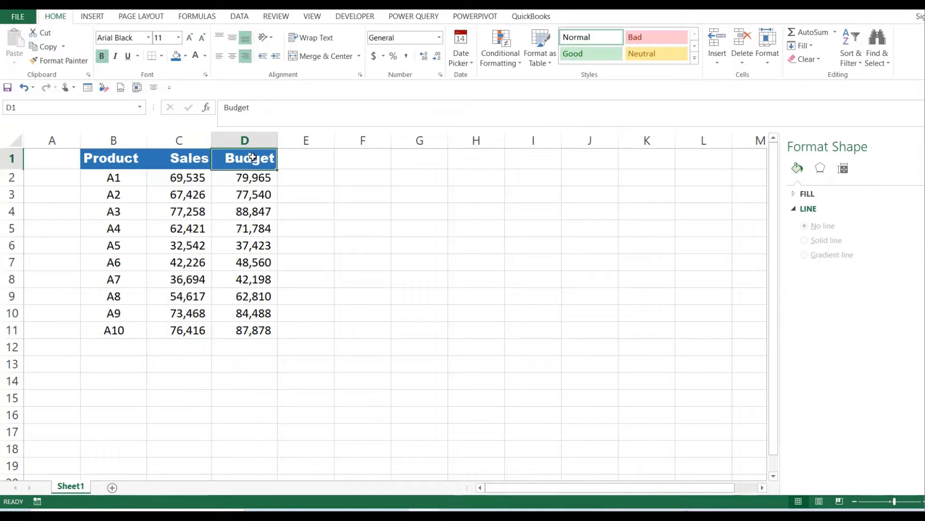
pyautogui.click(188, 176)
pyautogui.moveTo(257, 163); pyautogui.dragTo(251, 332)
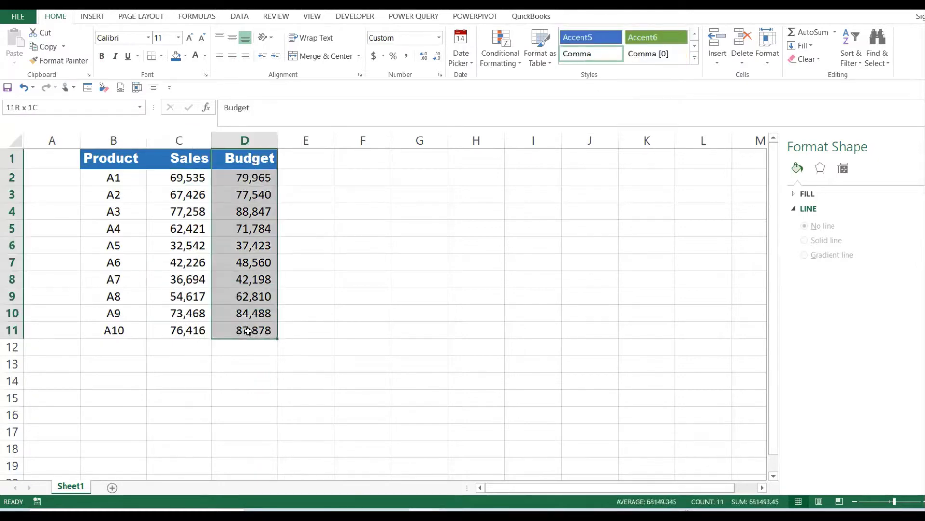
pyautogui.click(303, 296)
pyautogui.moveTo(254, 163); pyautogui.dragTo(251, 313)
pyautogui.moveTo(195, 169); pyautogui.dragTo(187, 313)
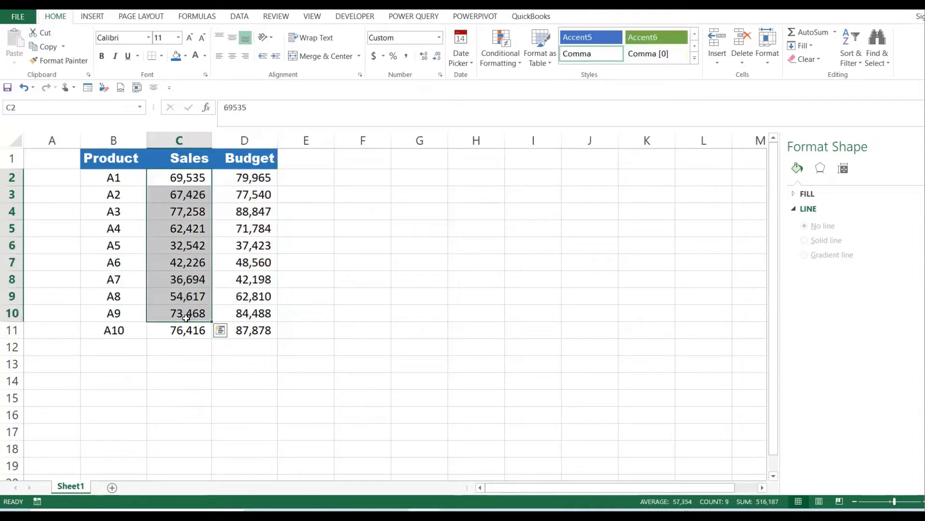
pyautogui.moveTo(113, 177); pyautogui.dragTo(115, 332)
pyautogui.click(227, 310)
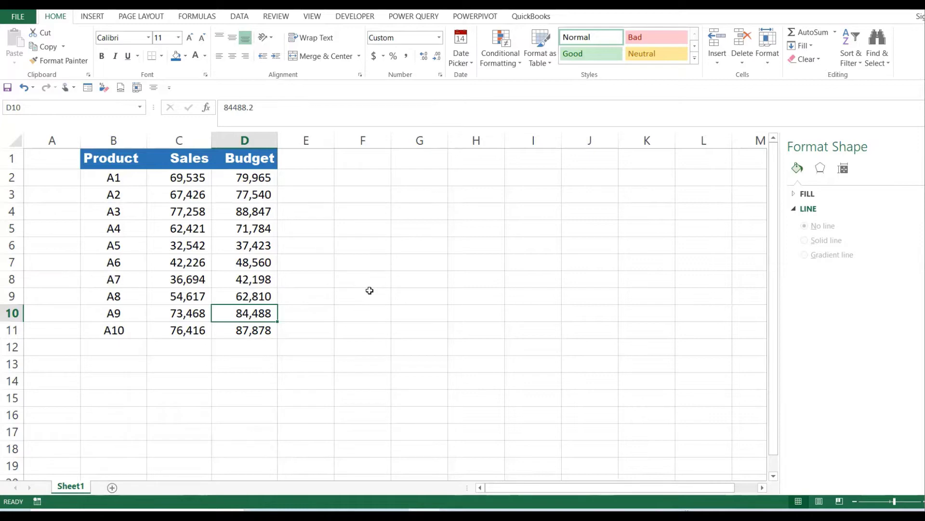
pyautogui.click(240, 285)
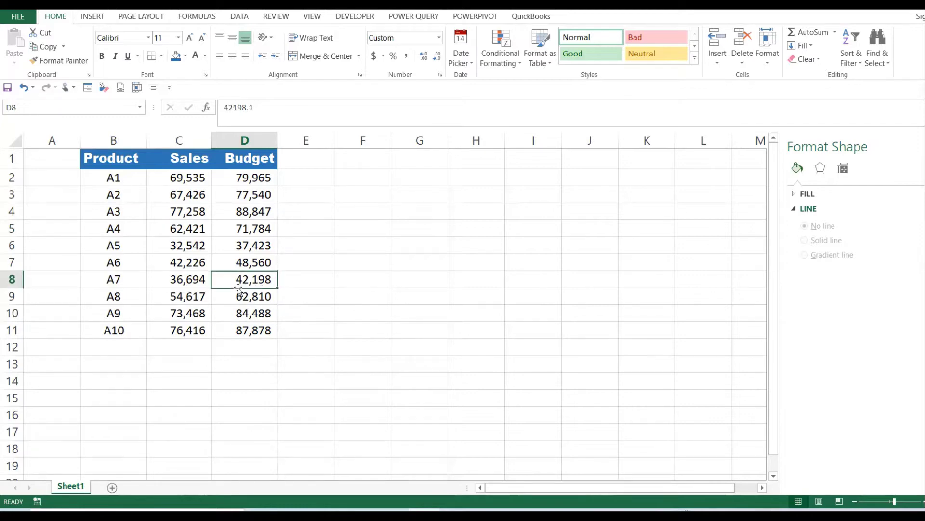
pyautogui.click(322, 245)
# - Insert a recommended Clustered Column chart of the Product and Sales data in B1:C11 and place it beside the table
pyautogui.moveTo(116, 166); pyautogui.dragTo(186, 330)
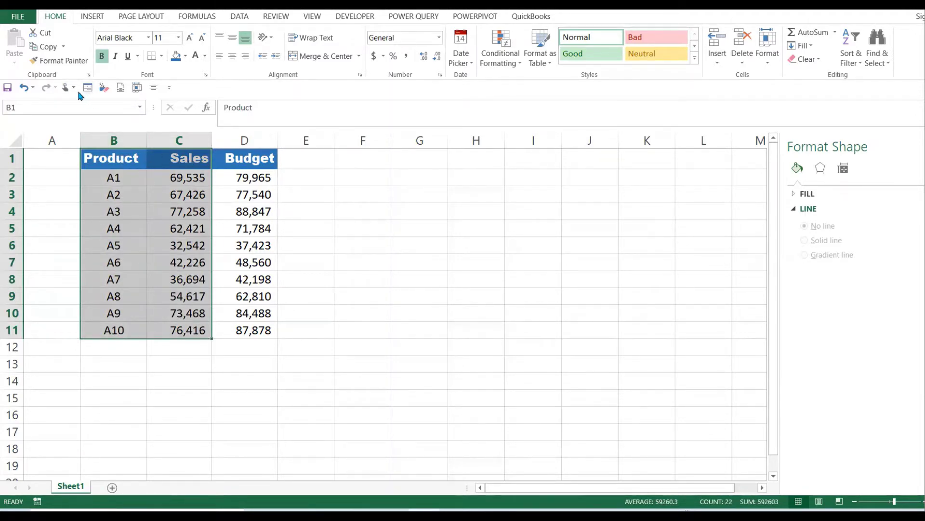
pyautogui.click(97, 15)
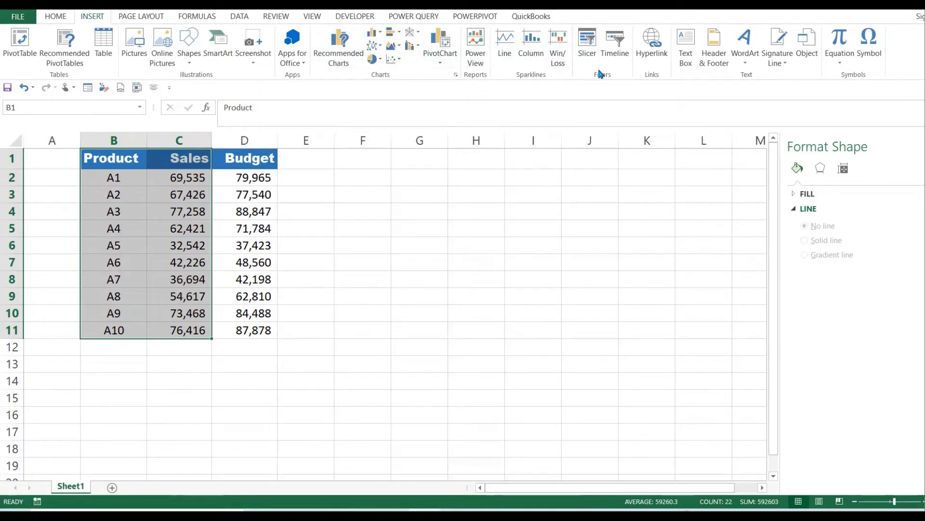
pyautogui.click(340, 54)
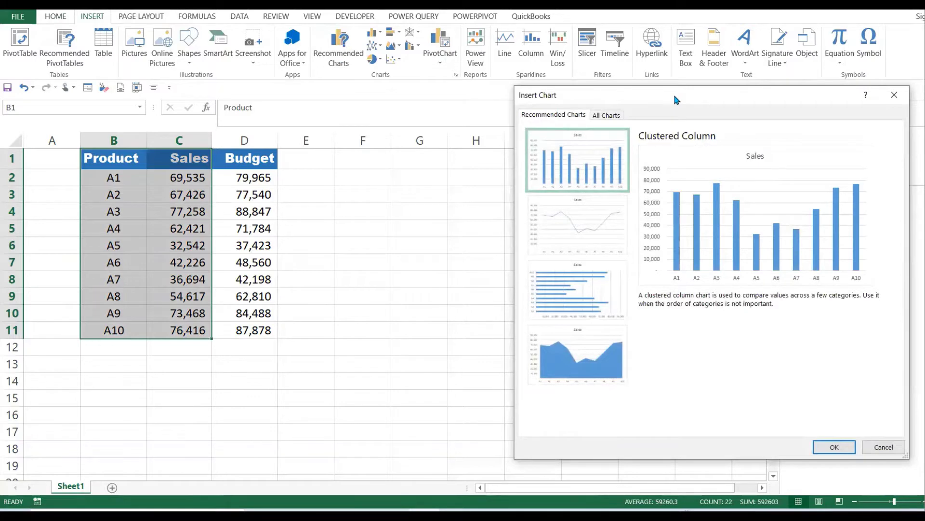
pyautogui.moveTo(673, 93); pyautogui.dragTo(507, 83)
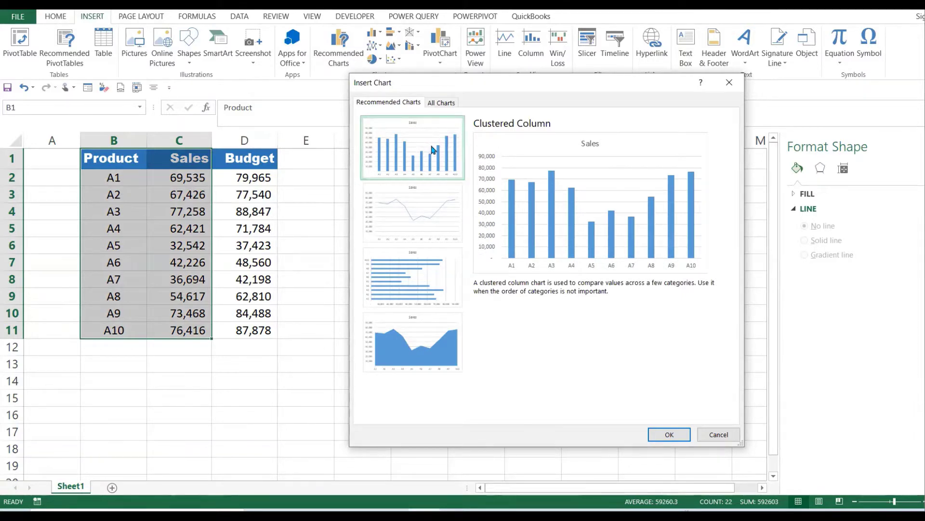
pyautogui.click(415, 205)
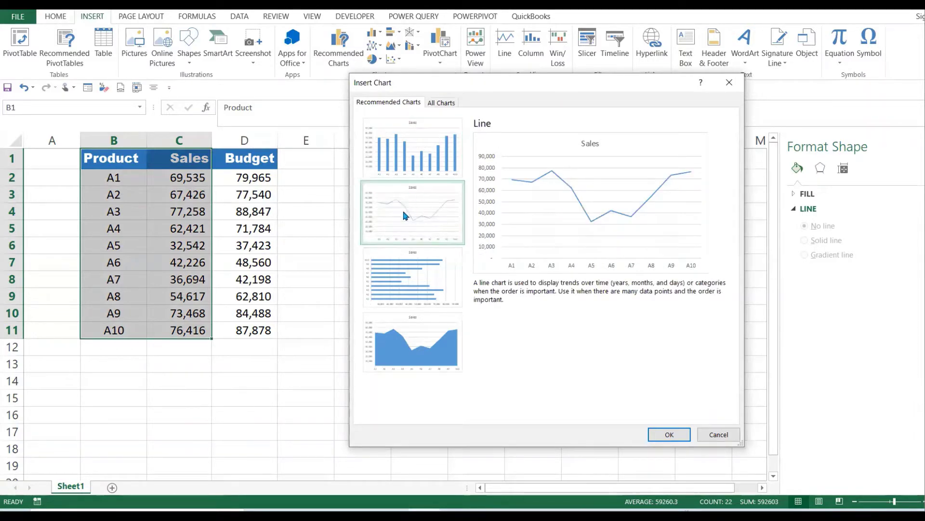
pyautogui.click(392, 290)
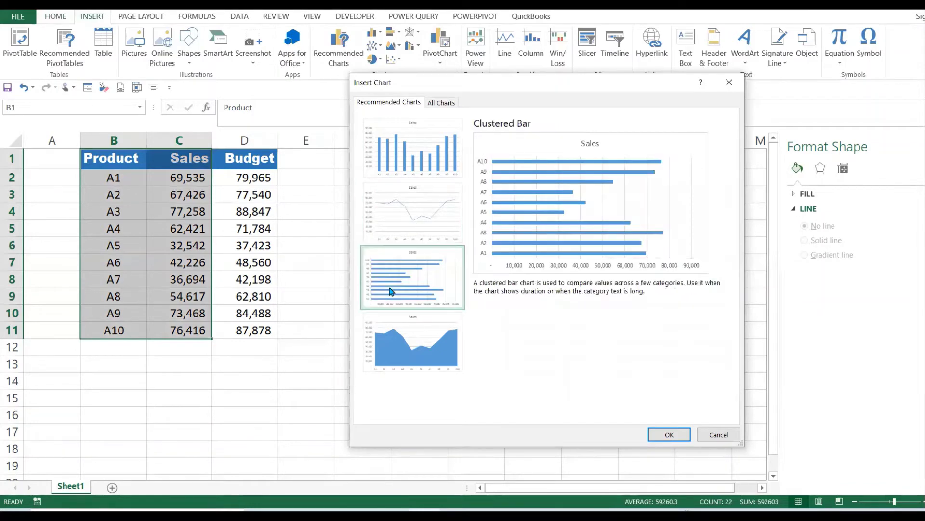
pyautogui.click(411, 356)
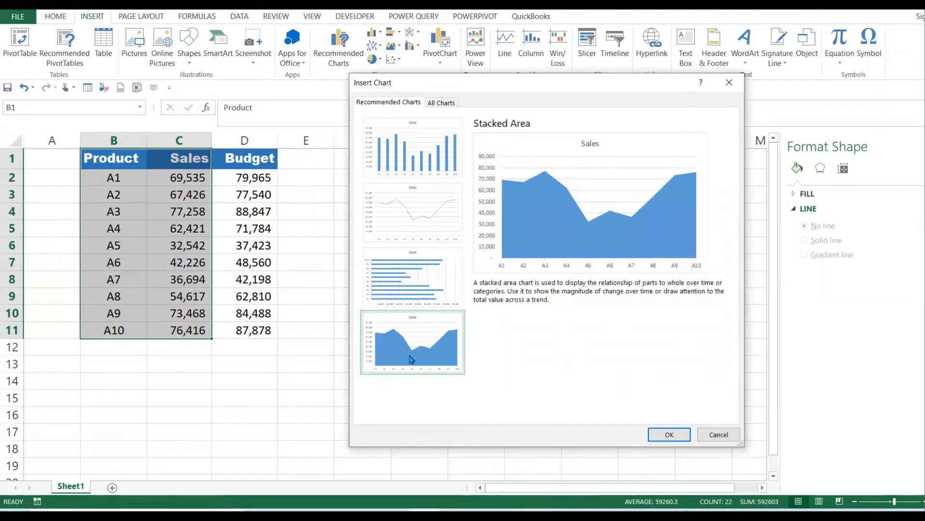
pyautogui.click(444, 169)
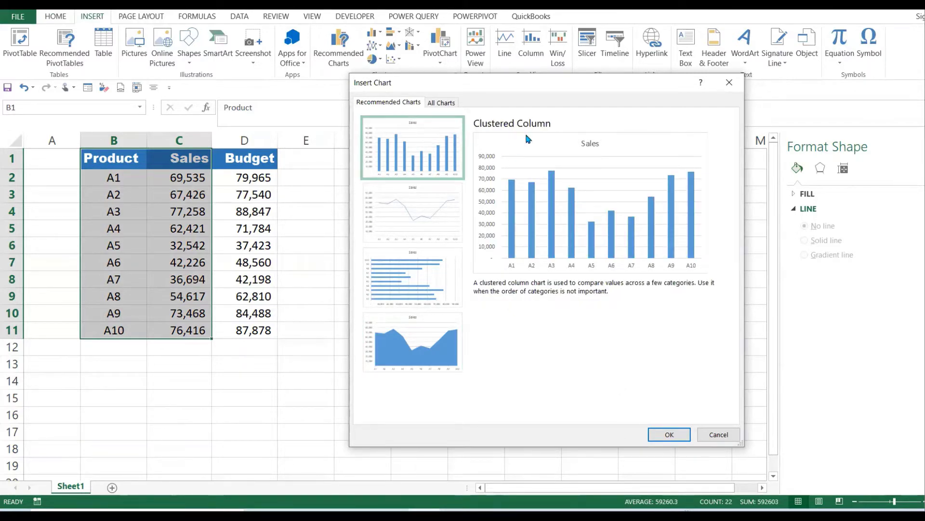
pyautogui.click(670, 436)
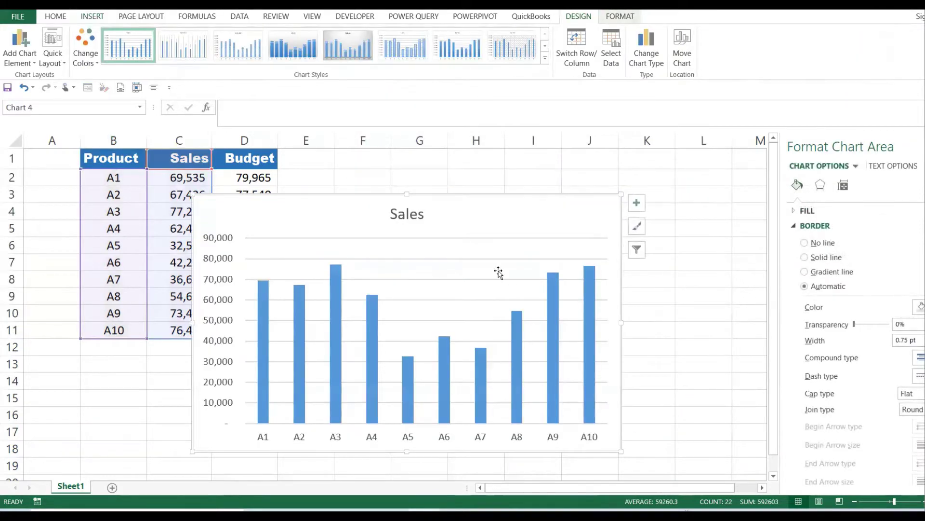
pyautogui.moveTo(492, 209); pyautogui.dragTo(617, 166)
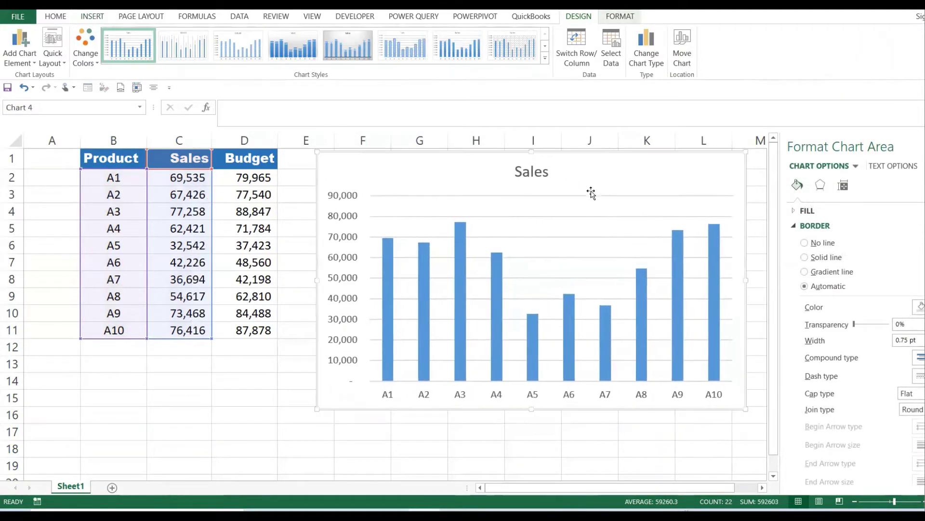
# - Delete the Sales column chart from the sheet
pyautogui.moveTo(432, 283)
pyautogui.press('Delete')
pyautogui.click(387, 188)
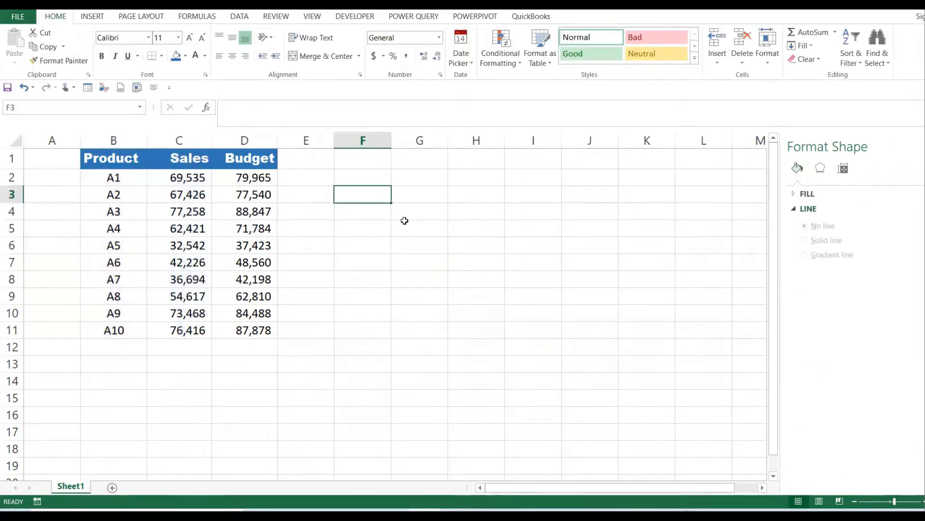
# - Try to get recommended charts with only the empty cell G5 selected
pyautogui.click(405, 222)
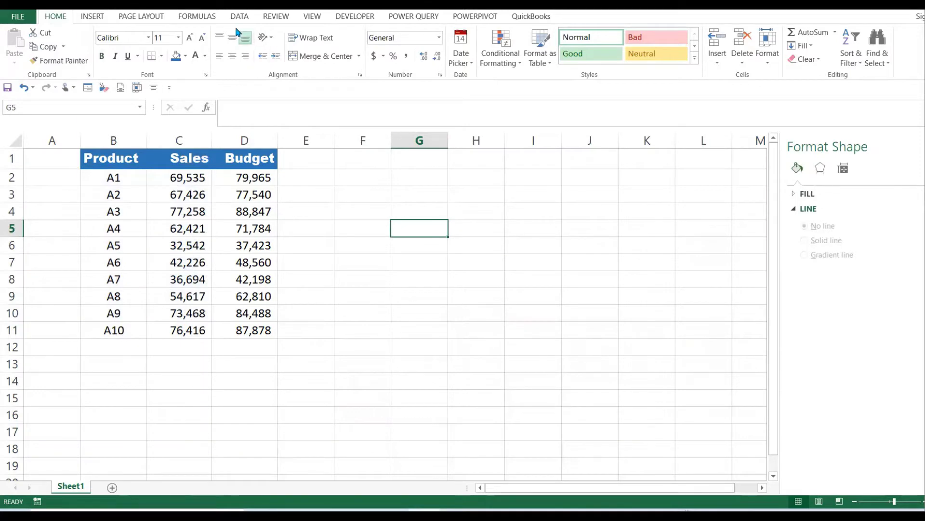
pyautogui.click(92, 18)
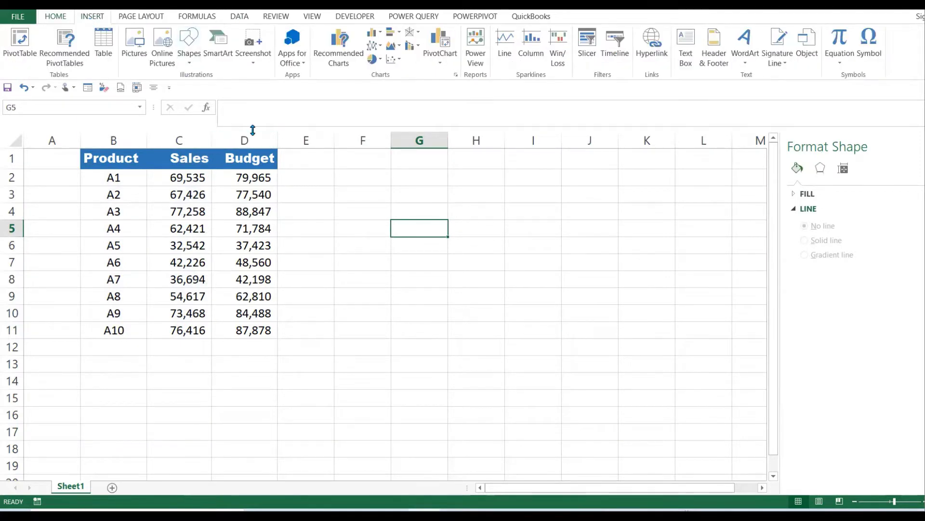
pyautogui.click(340, 60)
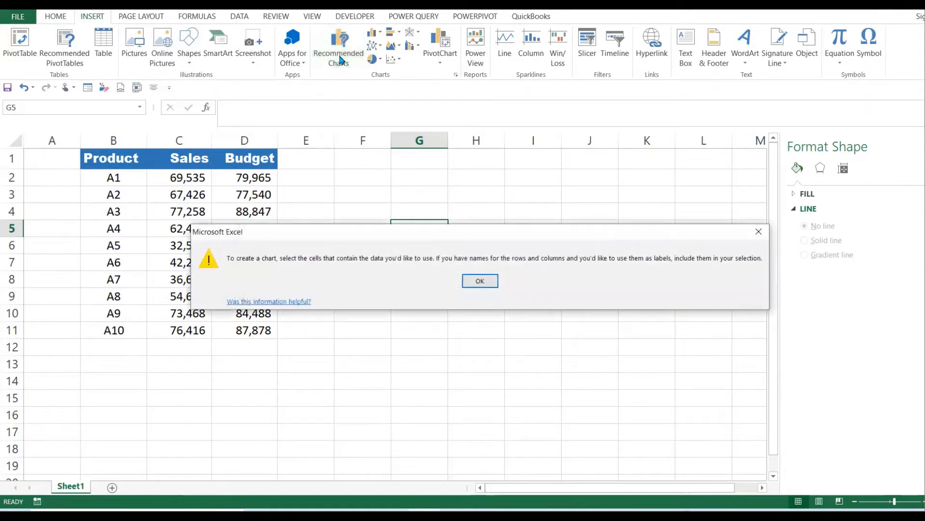
pyautogui.click(484, 281)
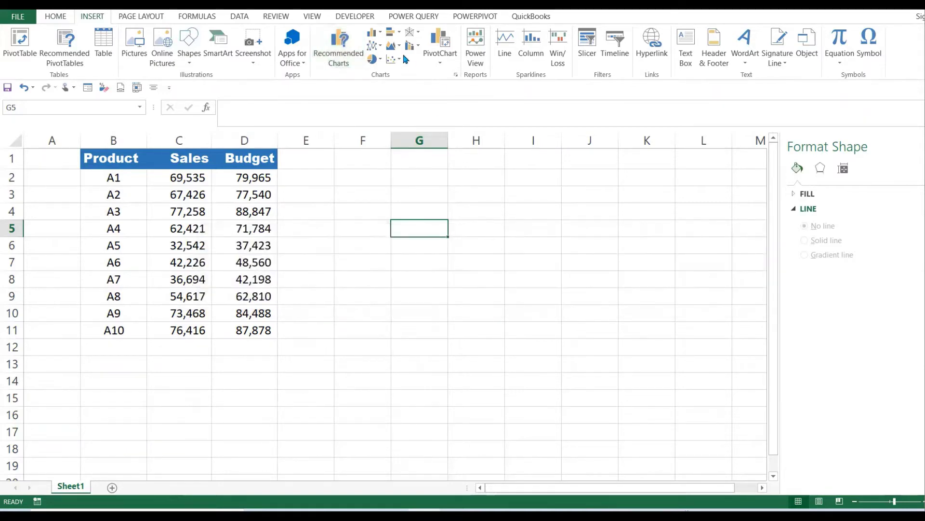
# - Insert a blank 2-D clustered column chart and place it beside the table
pyautogui.click(375, 34)
pyautogui.click(383, 70)
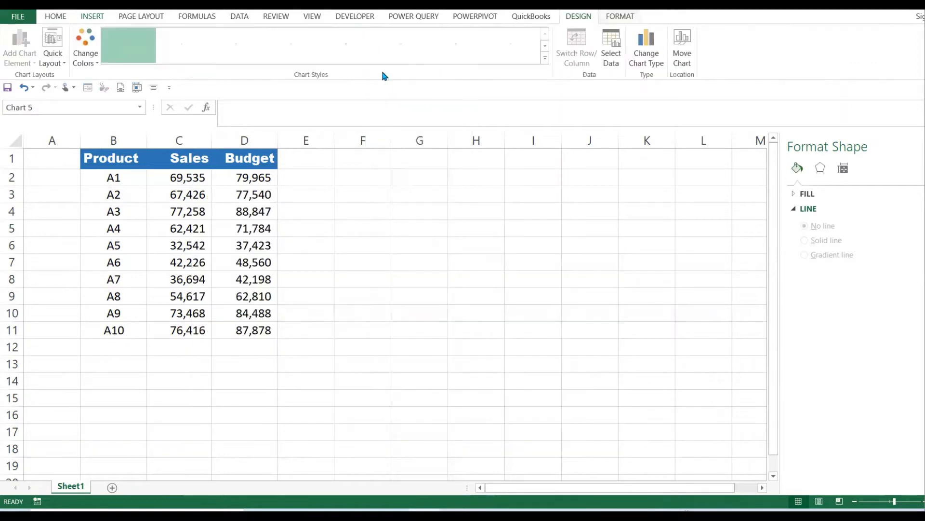
pyautogui.moveTo(421, 217); pyautogui.dragTo(548, 187)
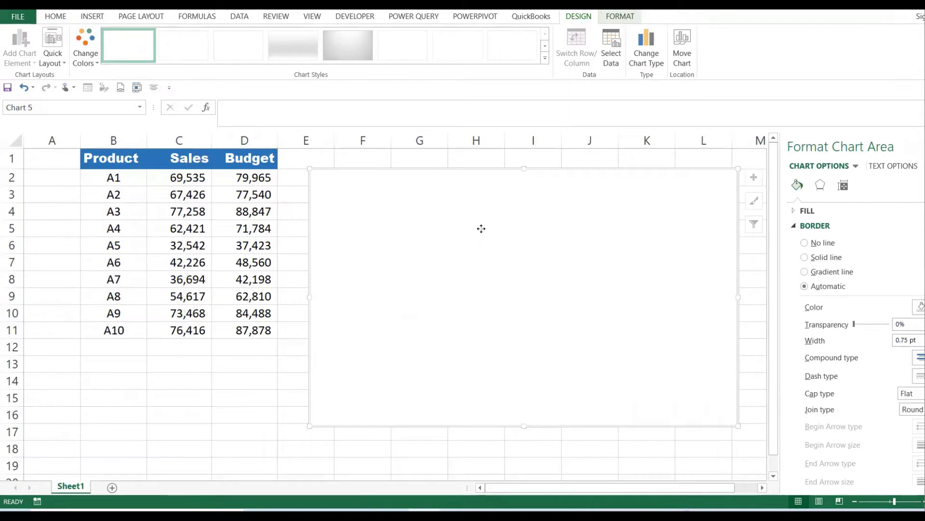
# - Set the blank chart's data range to the Product and Sales cells, =Sheet1!$B$1:$C$11
pyautogui.rightClick(482, 231)
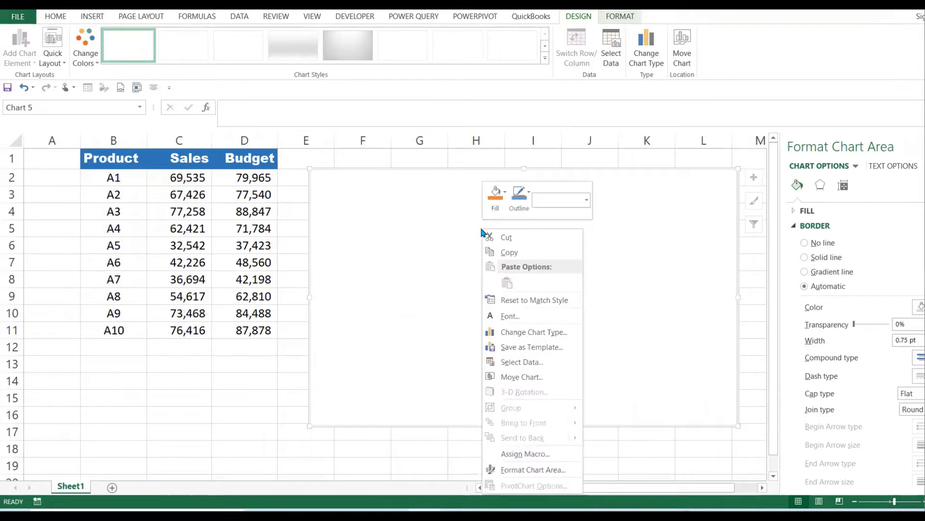
pyautogui.click(522, 362)
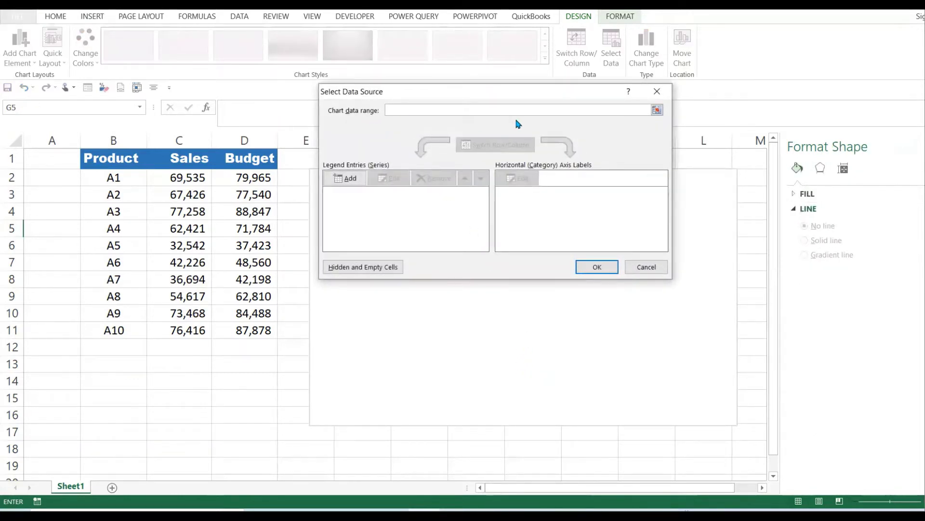
pyautogui.click(657, 110)
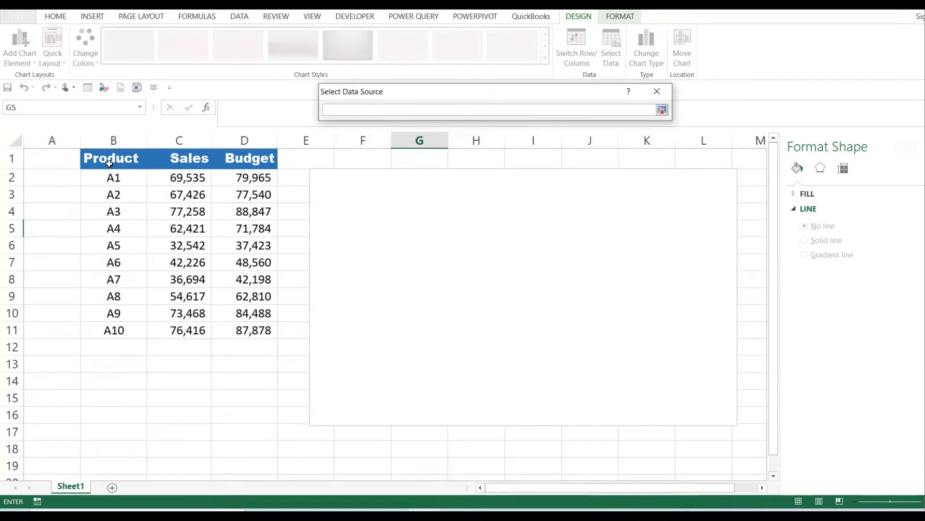
pyautogui.moveTo(110, 164); pyautogui.dragTo(174, 322)
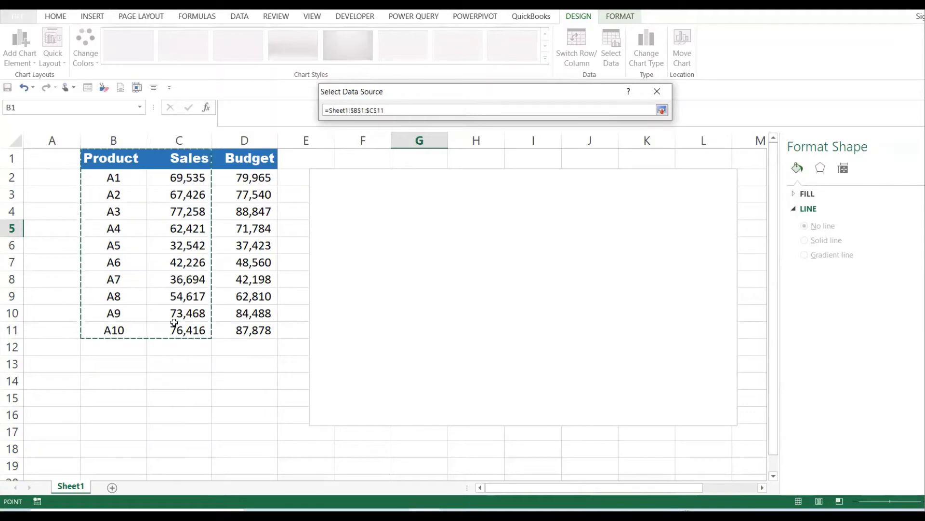
pyautogui.click(658, 110)
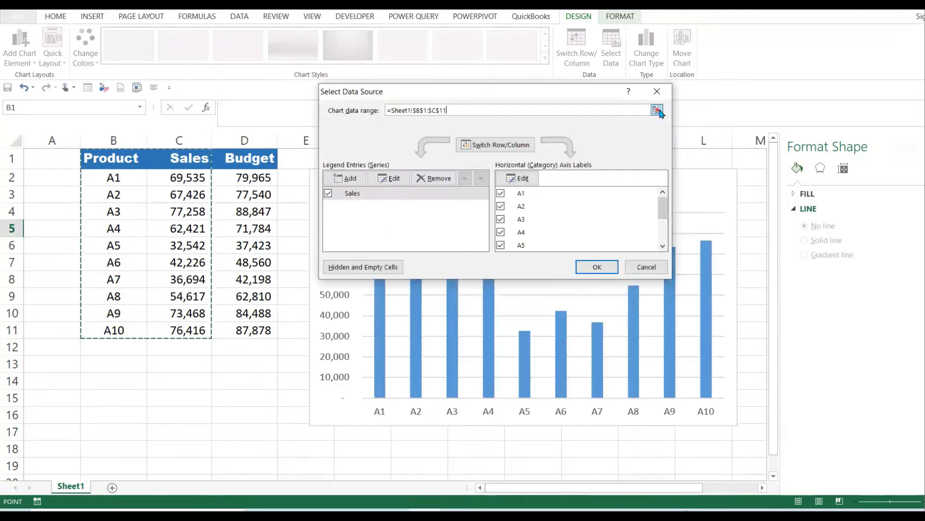
pyautogui.click(597, 267)
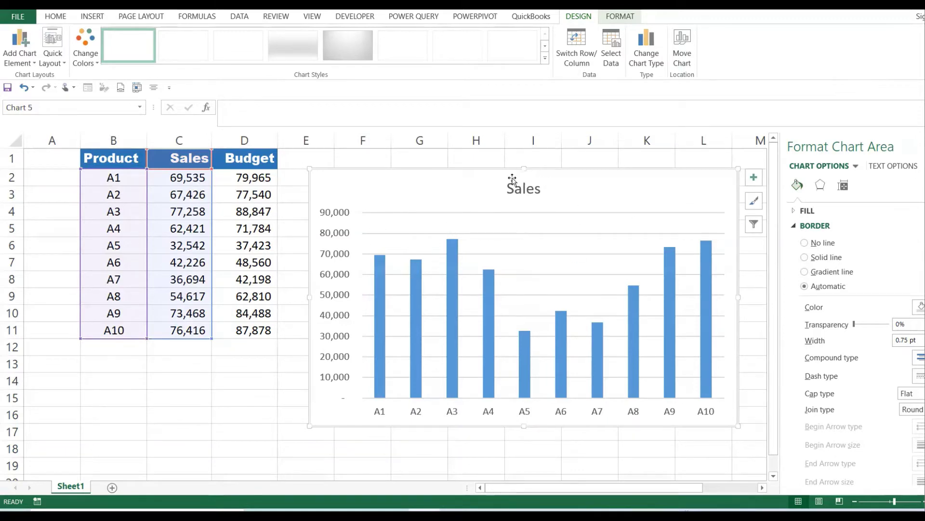
# - Add a second series named Budget to the chart, with values from =Sheet1!$D$2:$D$11
pyautogui.rightClick(430, 188)
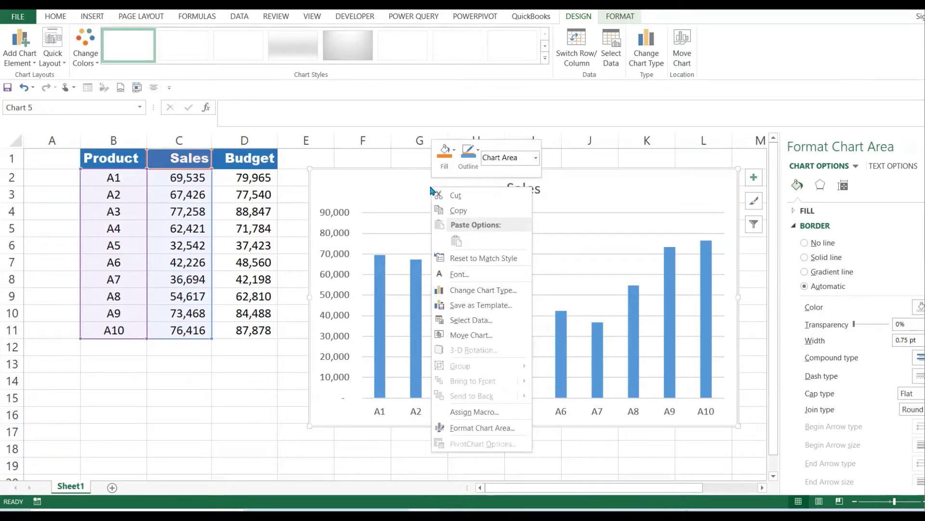
pyautogui.click(481, 320)
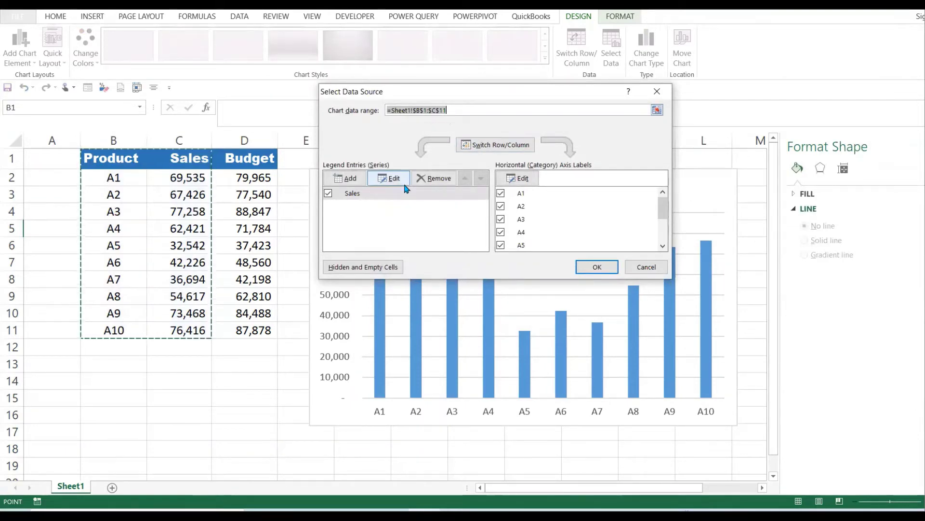
pyautogui.click(349, 179)
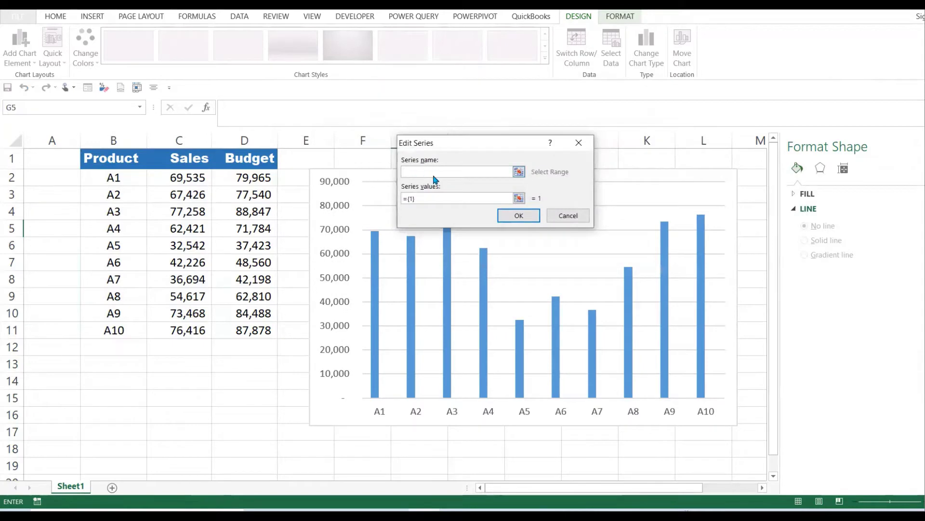
pyautogui.click(486, 171)
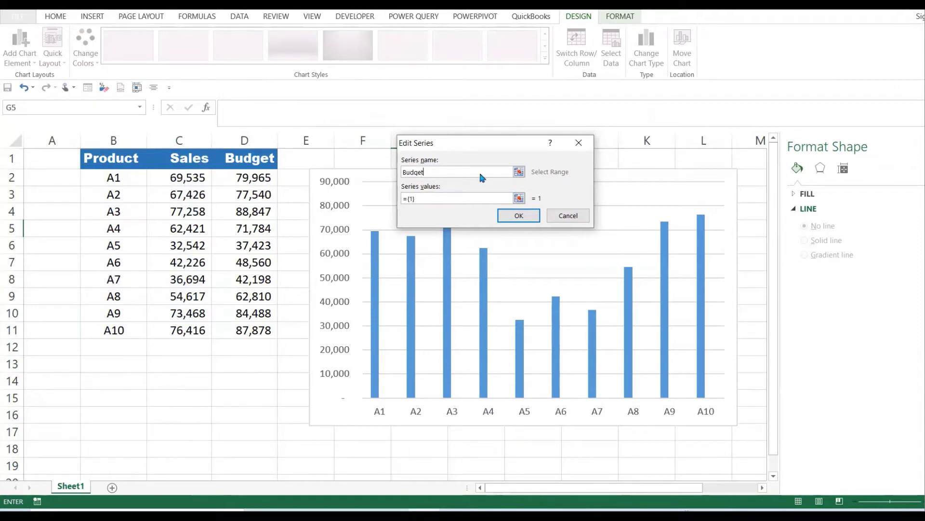
pyautogui.click(519, 198)
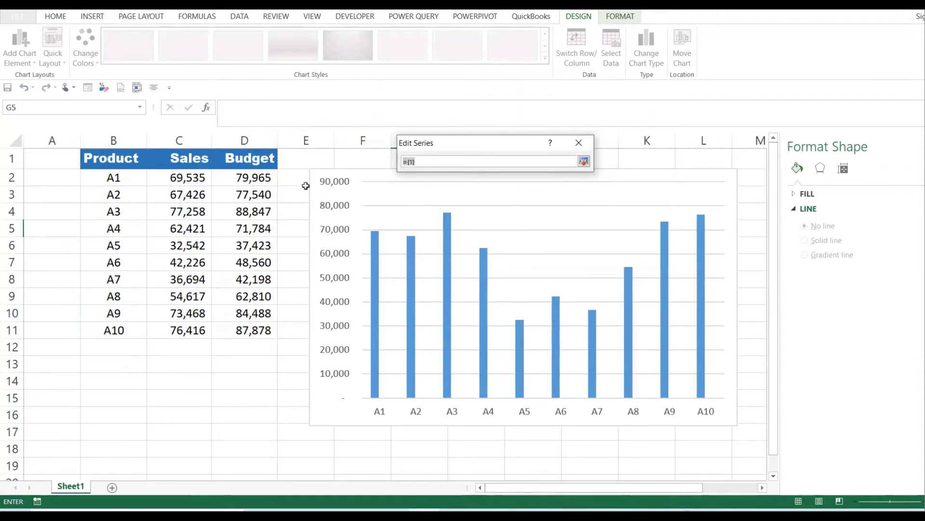
pyautogui.moveTo(263, 177); pyautogui.dragTo(256, 335)
pyautogui.click(584, 161)
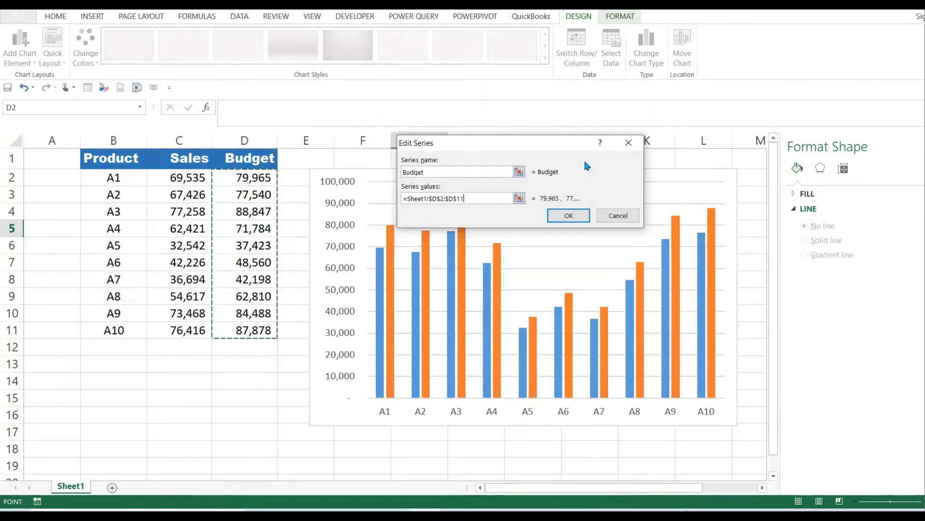
pyautogui.click(569, 216)
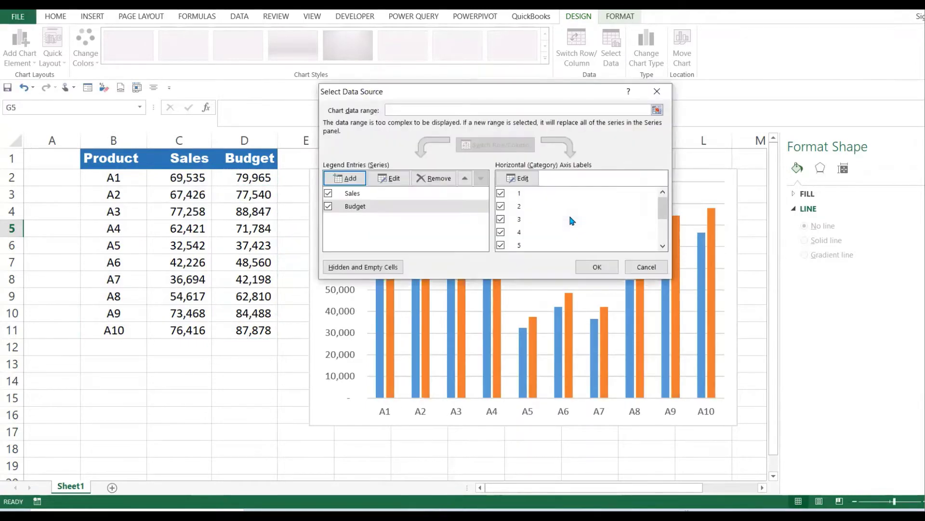
pyautogui.click(596, 267)
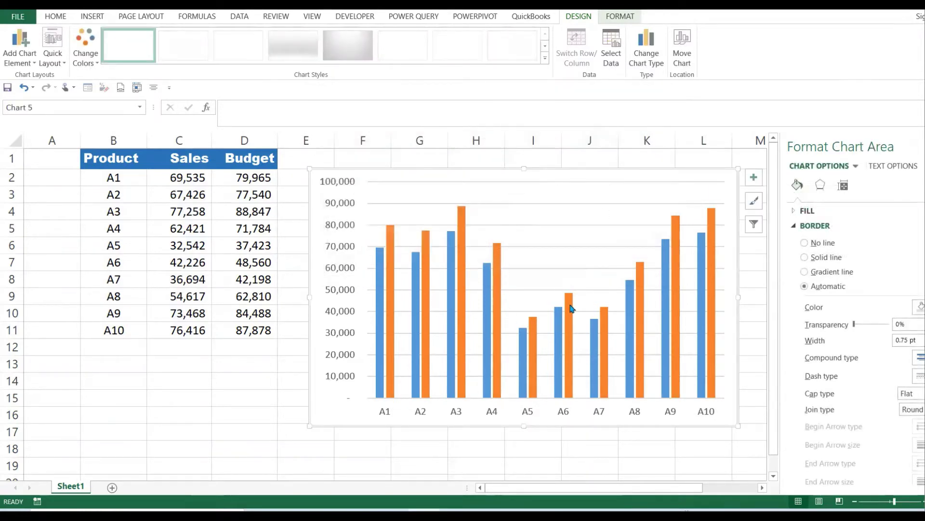
# - Bring up the chart area's formatting settings with both the fill and border options expanded
pyautogui.moveTo(570, 308)
pyautogui.click(857, 167)
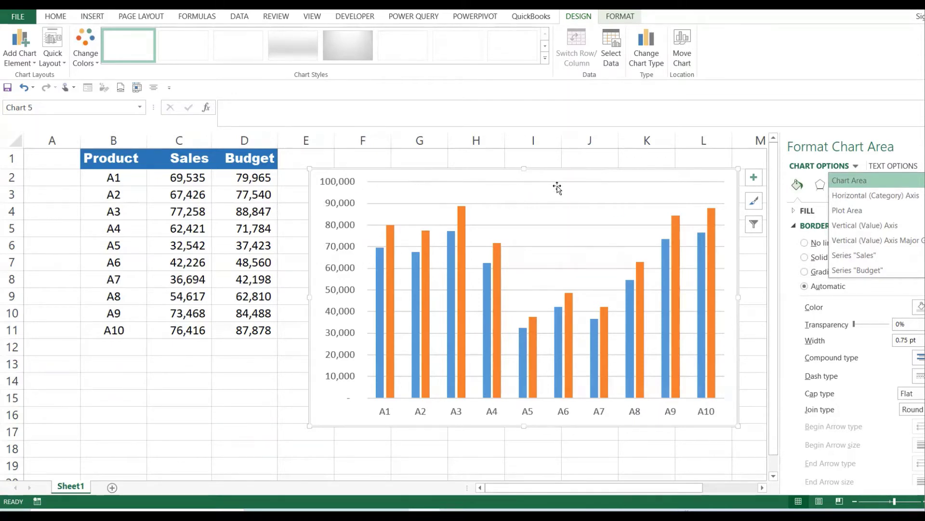
pyautogui.click(860, 183)
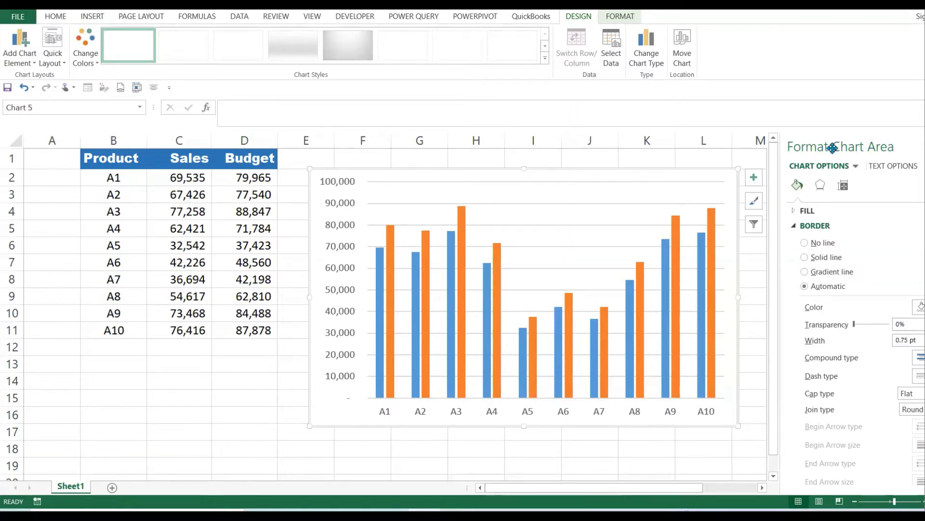
pyautogui.click(796, 225)
pyautogui.click(796, 214)
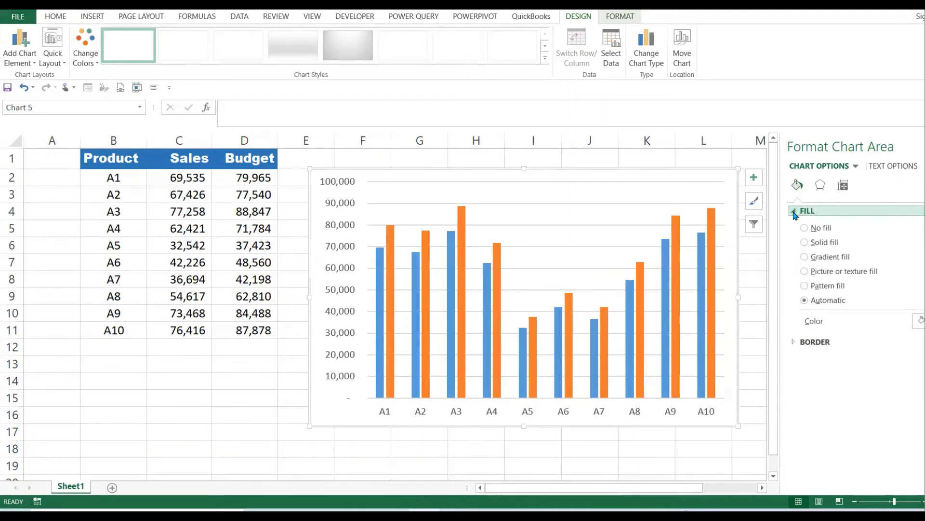
pyautogui.click(796, 343)
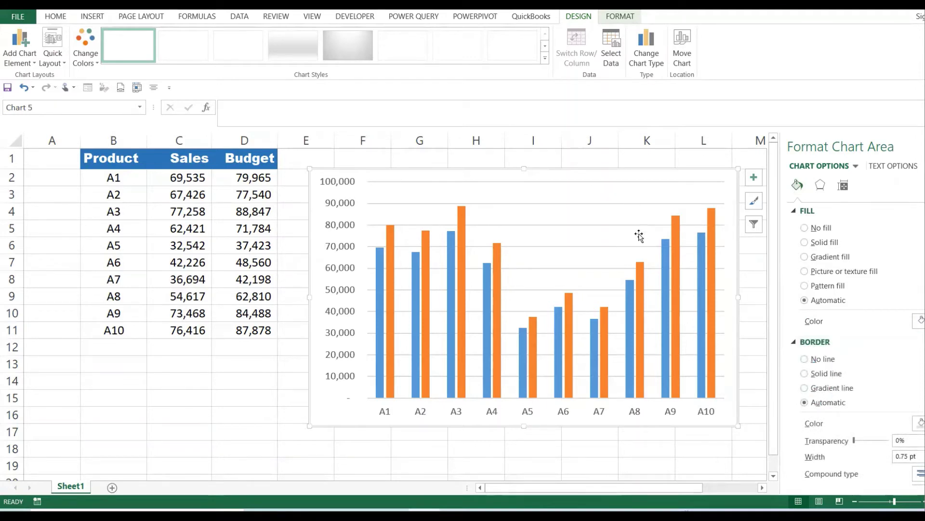
# - Give the chart area a solid fill in the lightest tint of the theme blue
pyautogui.click(497, 452)
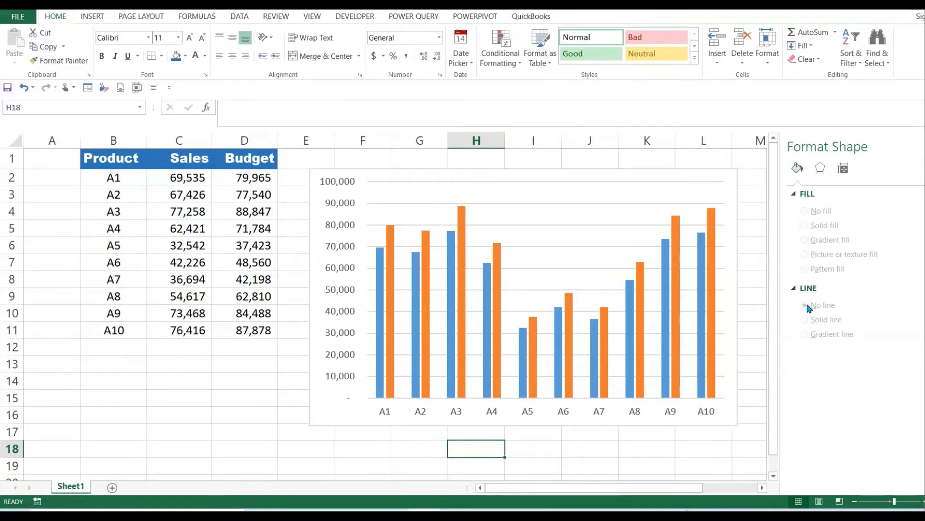
pyautogui.click(633, 177)
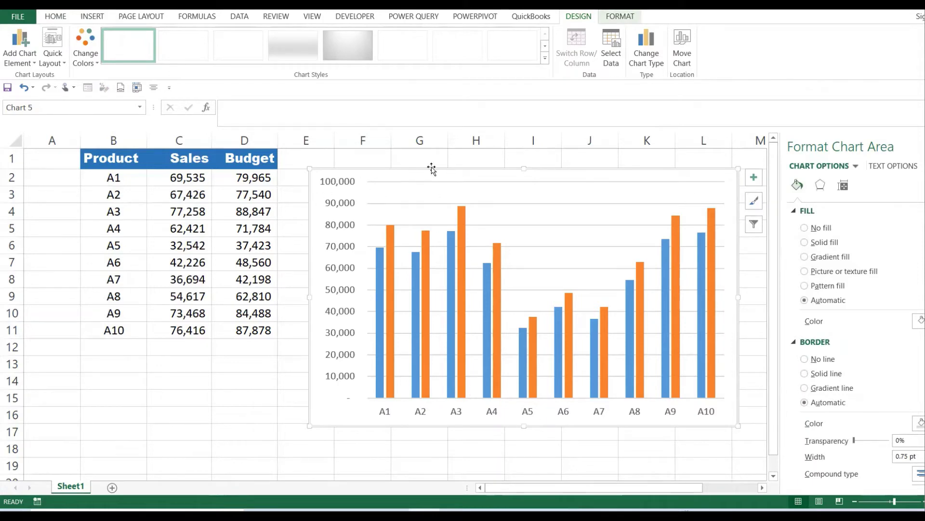
pyautogui.click(805, 242)
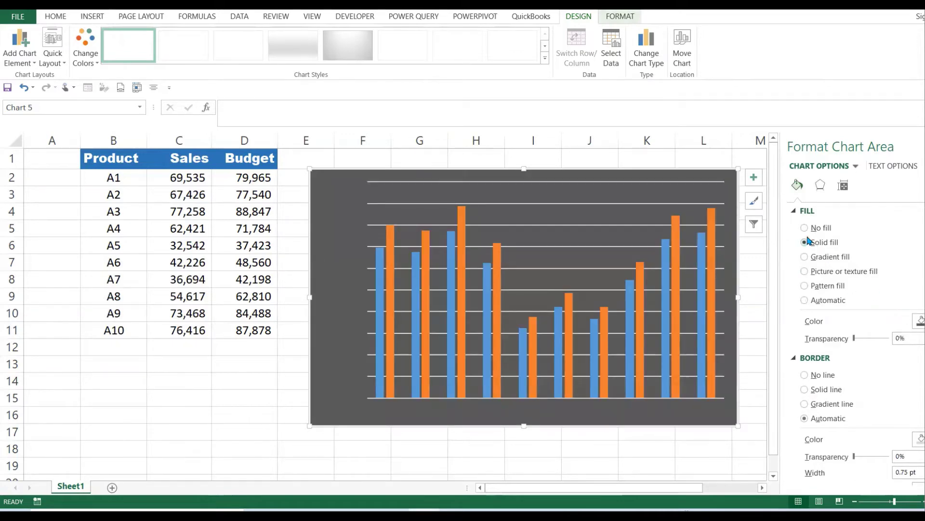
pyautogui.click(912, 325)
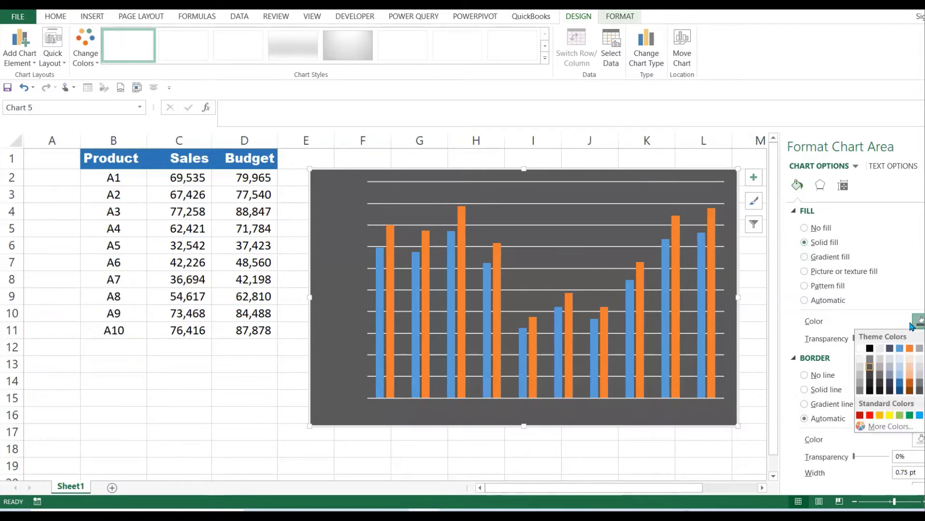
pyautogui.click(900, 360)
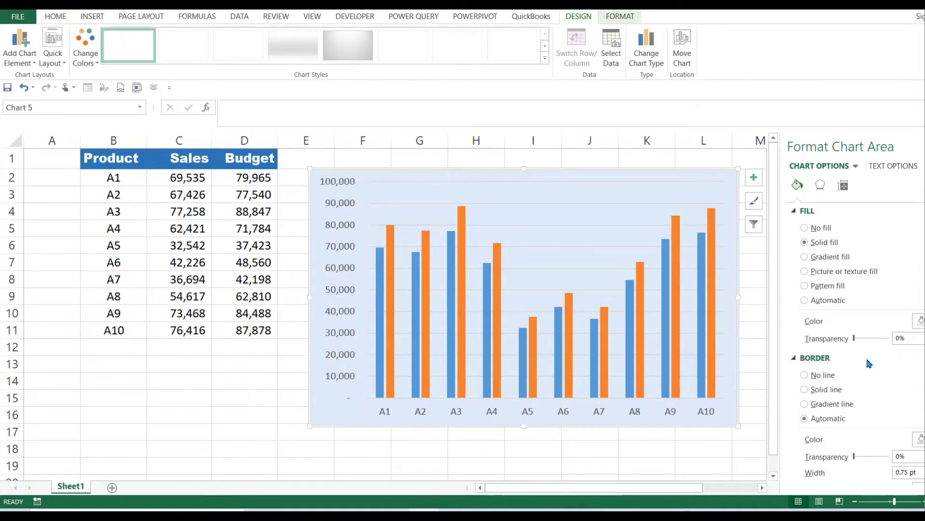
pyautogui.click(856, 167)
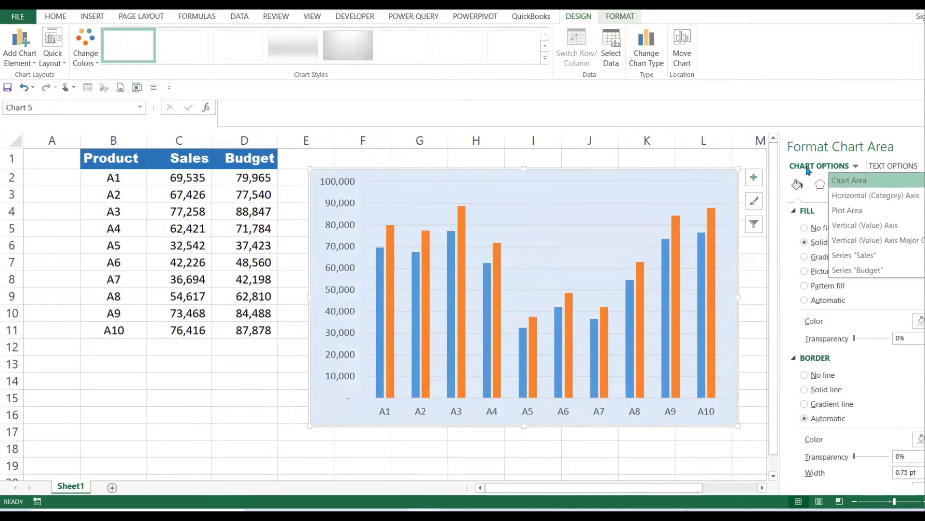
pyautogui.click(692, 176)
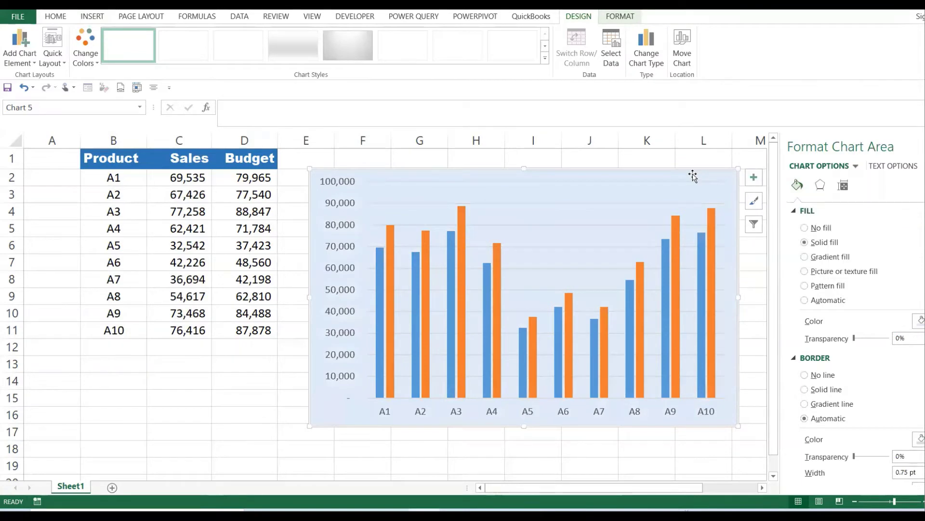
pyautogui.click(855, 167)
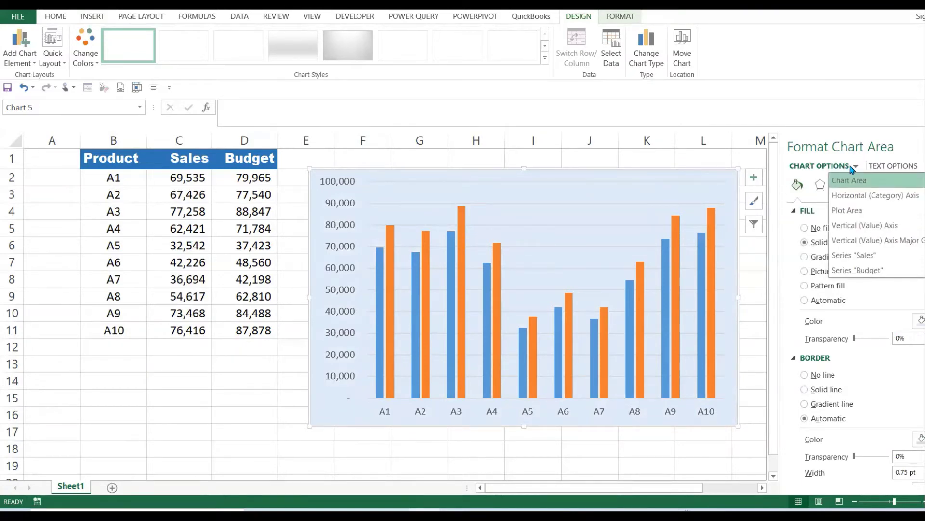
pyautogui.click(921, 143)
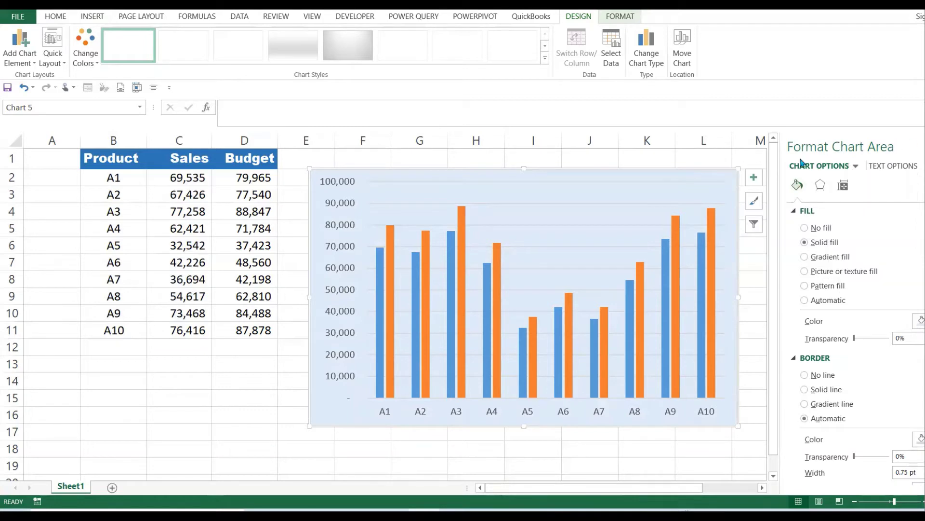
pyautogui.click(713, 158)
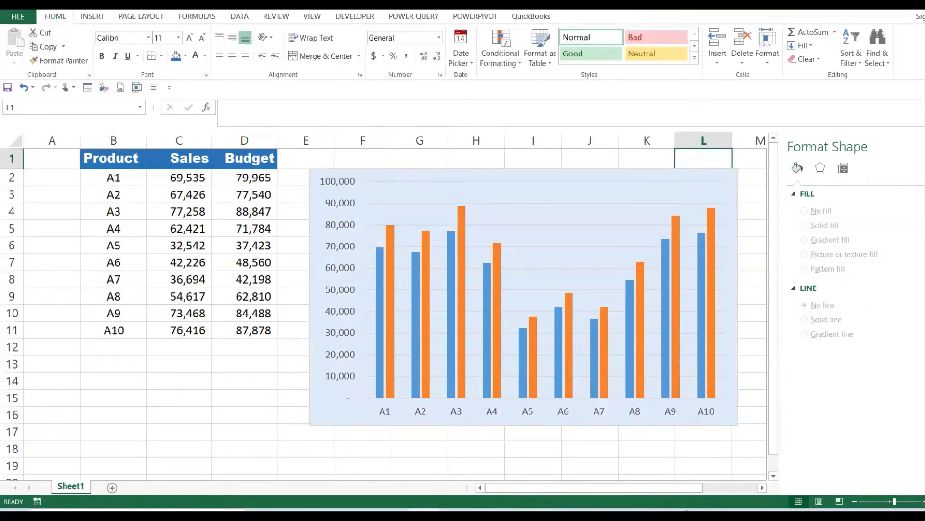
# - Give the chart's horizontal category axis a solid fill in the lightest tint of the theme blue-gray
pyautogui.click(638, 177)
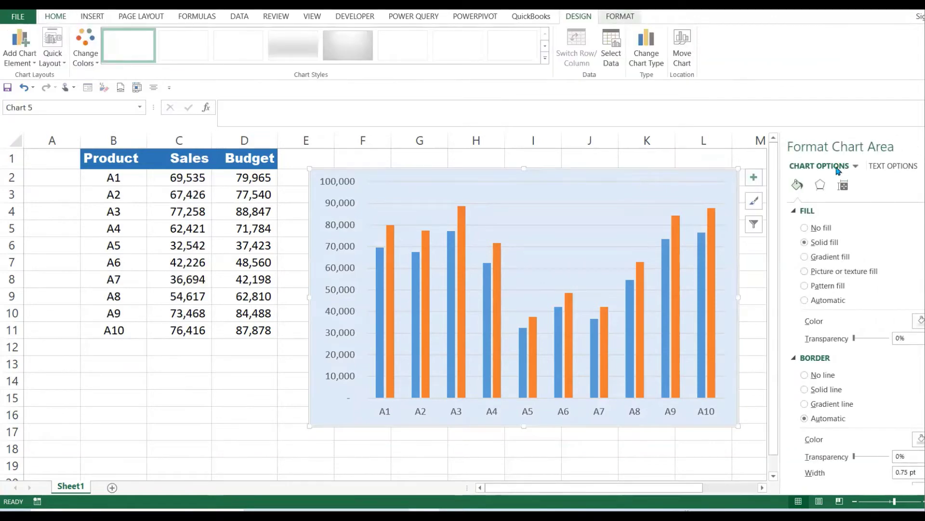
pyautogui.click(856, 166)
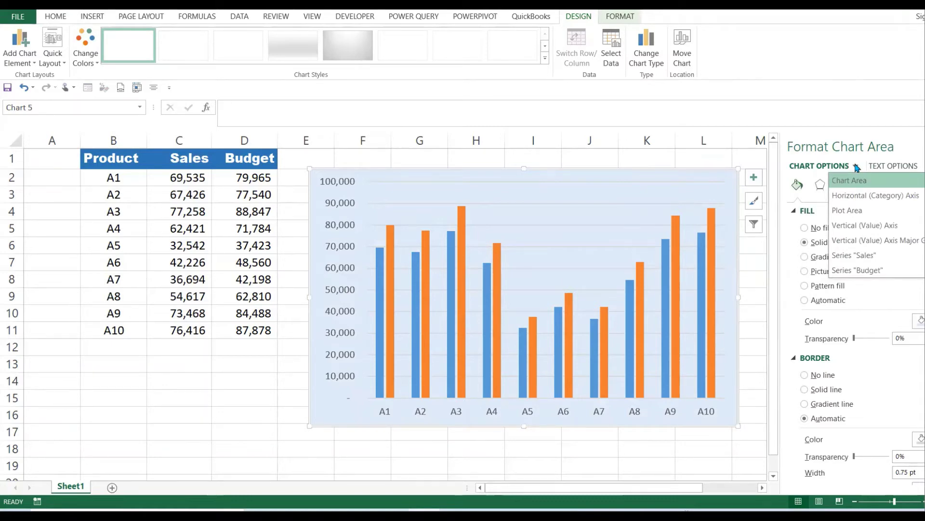
pyautogui.click(878, 196)
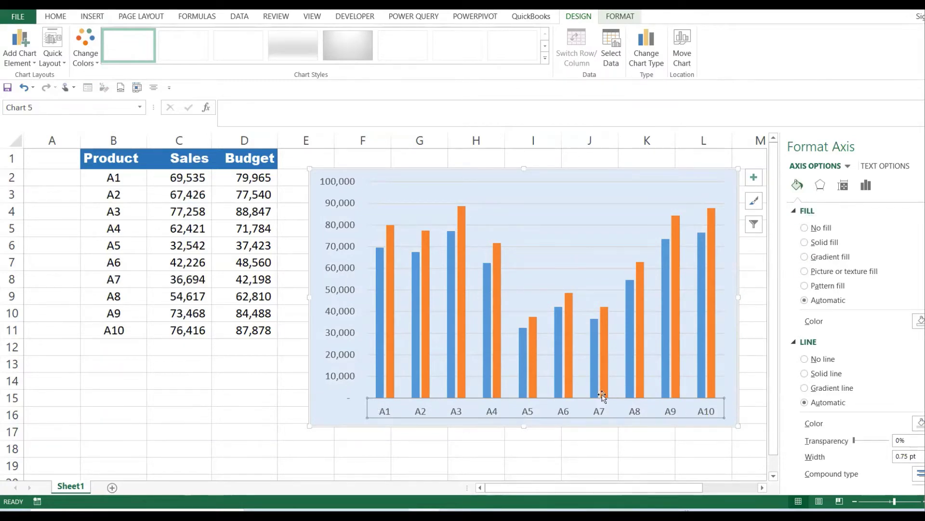
pyautogui.click(804, 242)
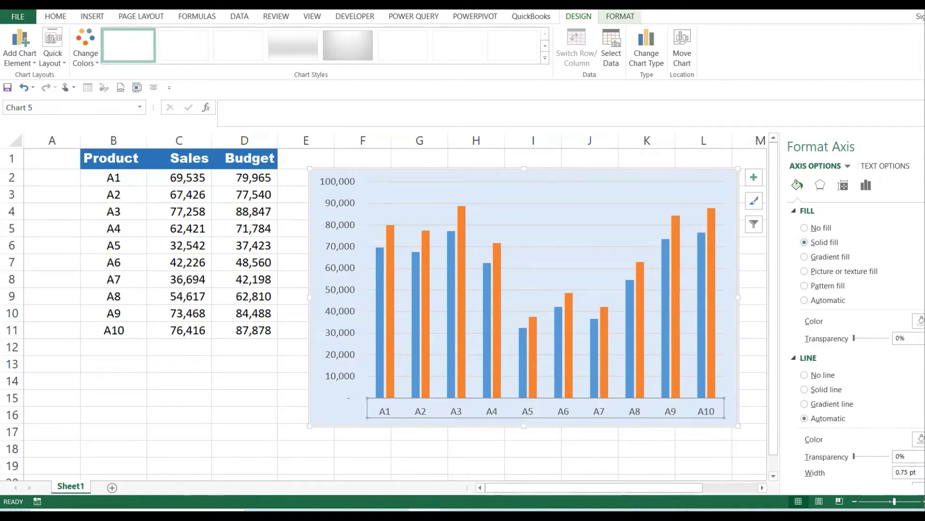
pyautogui.click(919, 320)
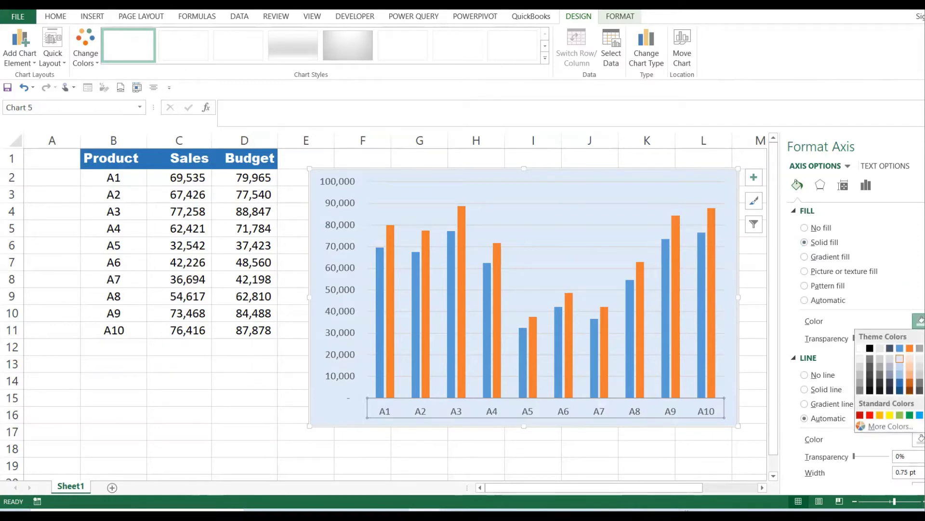
pyautogui.click(890, 359)
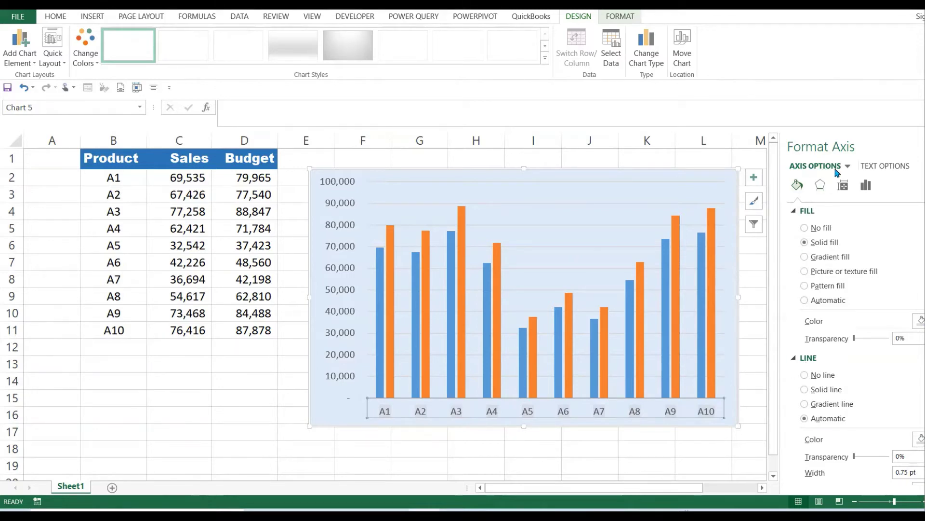
# - Apply a solid black text outline to the horizontal axis labels A1 to A10
pyautogui.click(880, 166)
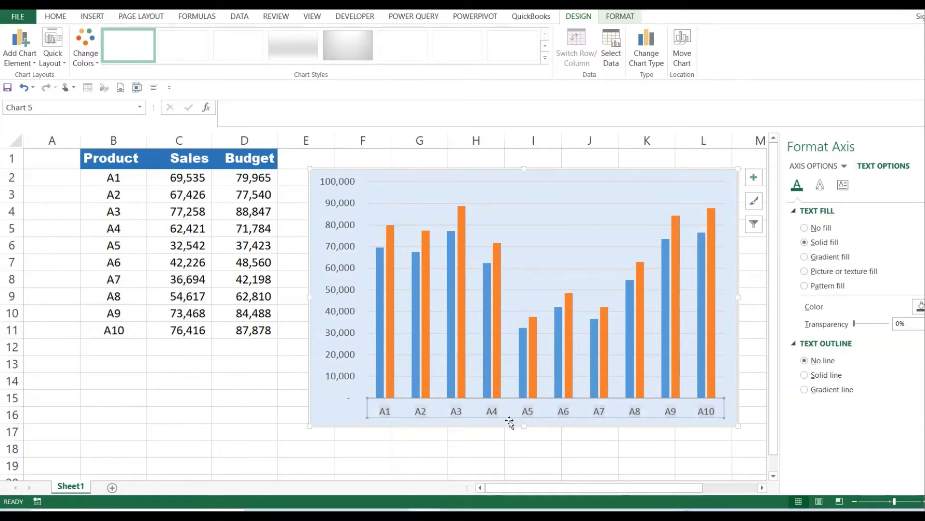
pyautogui.click(806, 375)
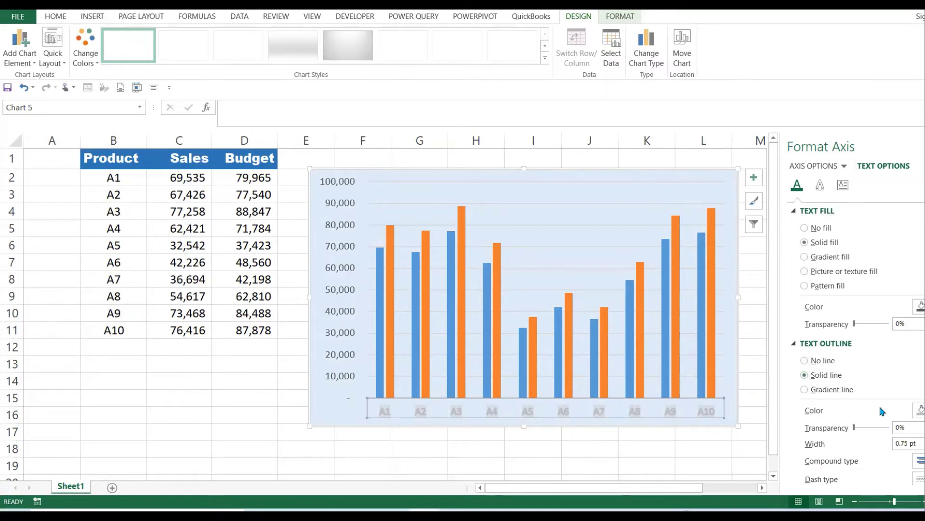
pyautogui.click(920, 410)
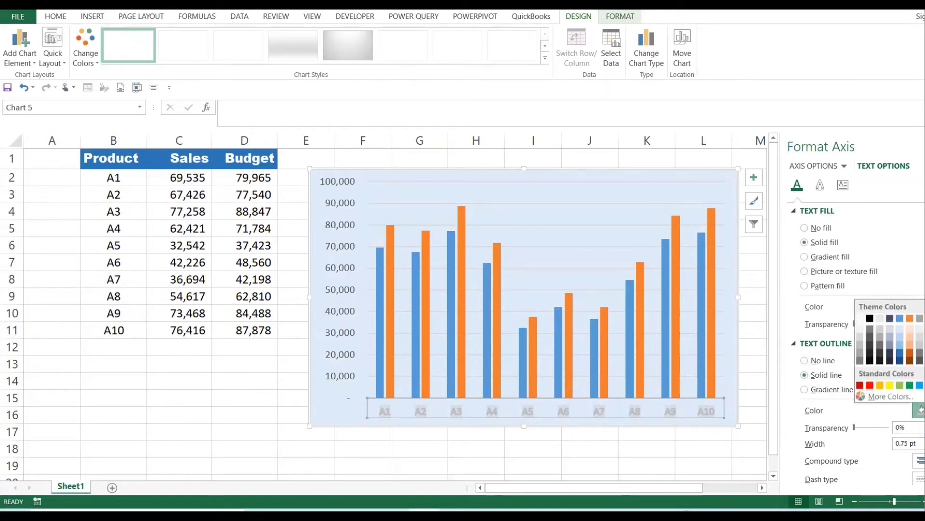
pyautogui.click(869, 318)
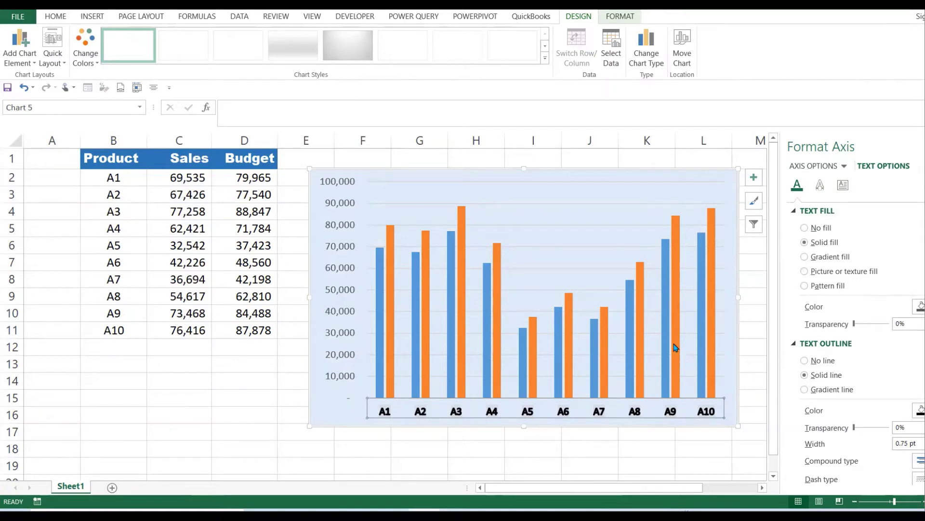
# - Apply a solid black text outline to the chart's vertical value axis labels
pyautogui.click(845, 167)
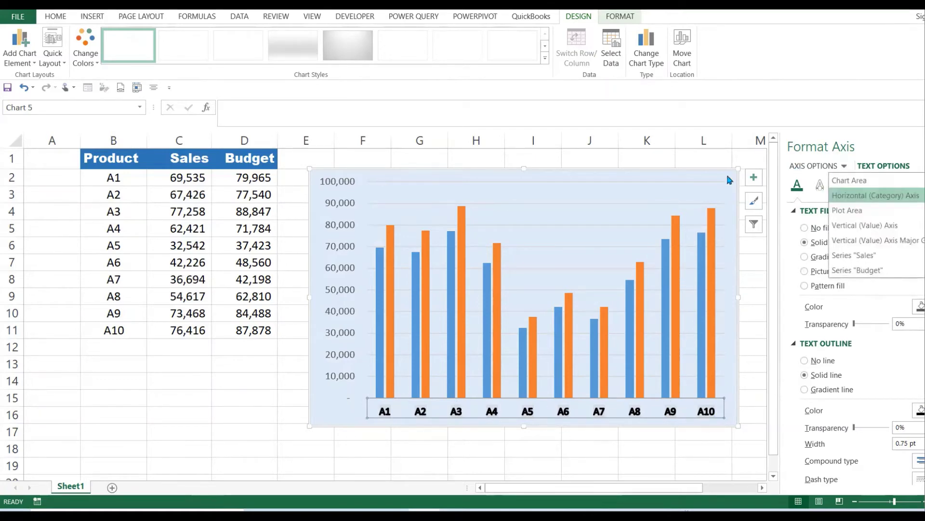
pyautogui.click(343, 307)
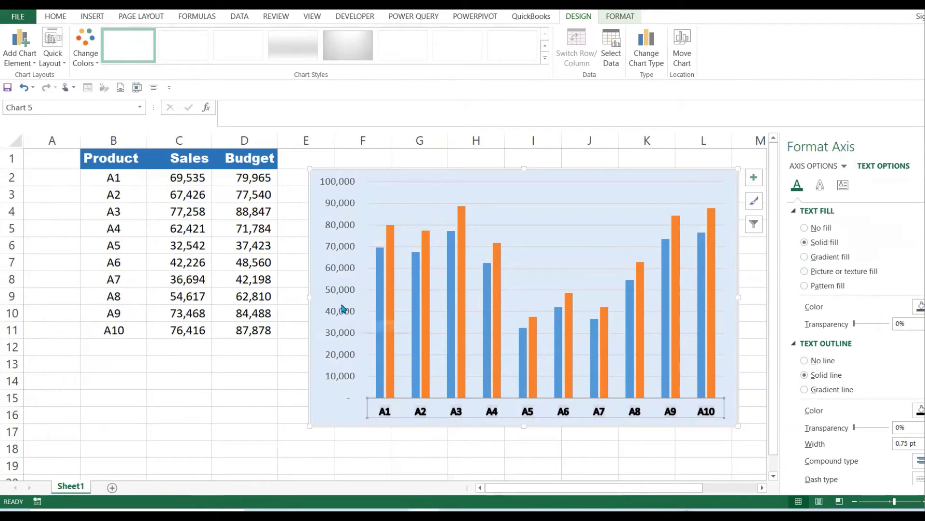
pyautogui.click(342, 308)
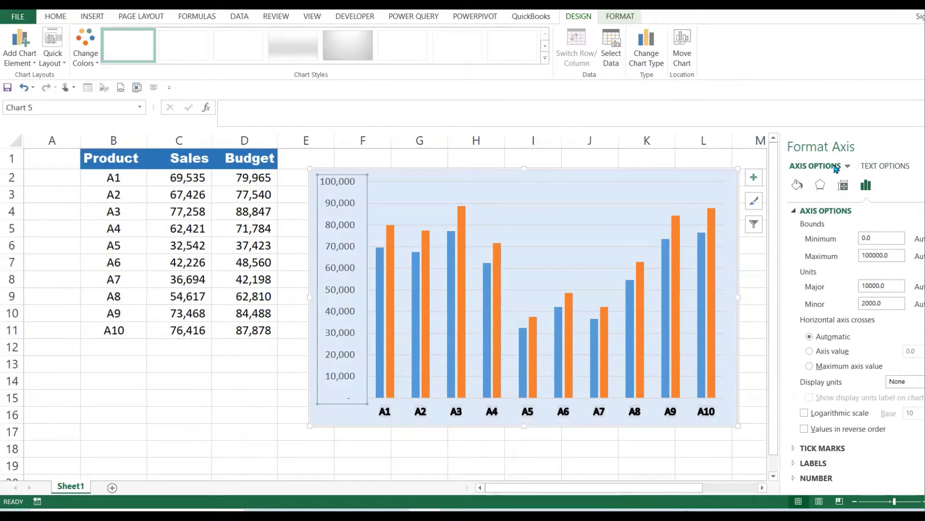
pyautogui.click(886, 167)
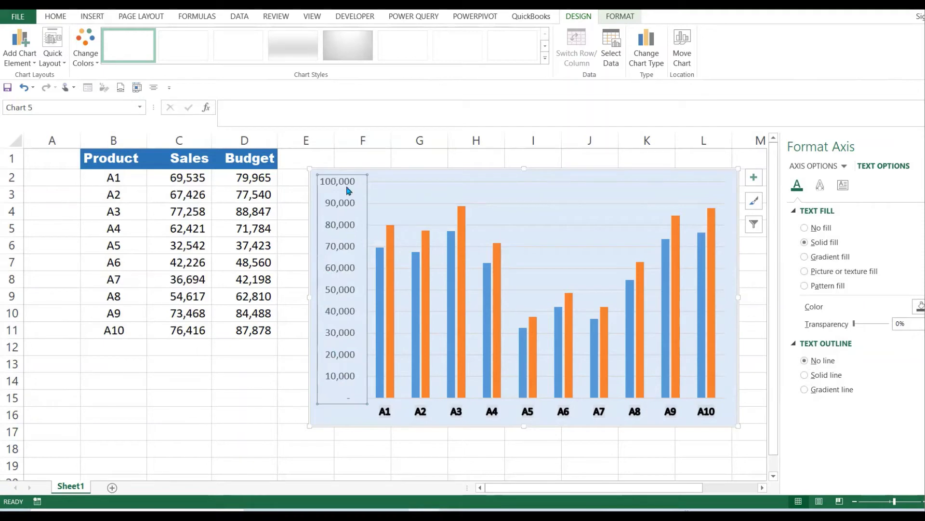
pyautogui.click(805, 375)
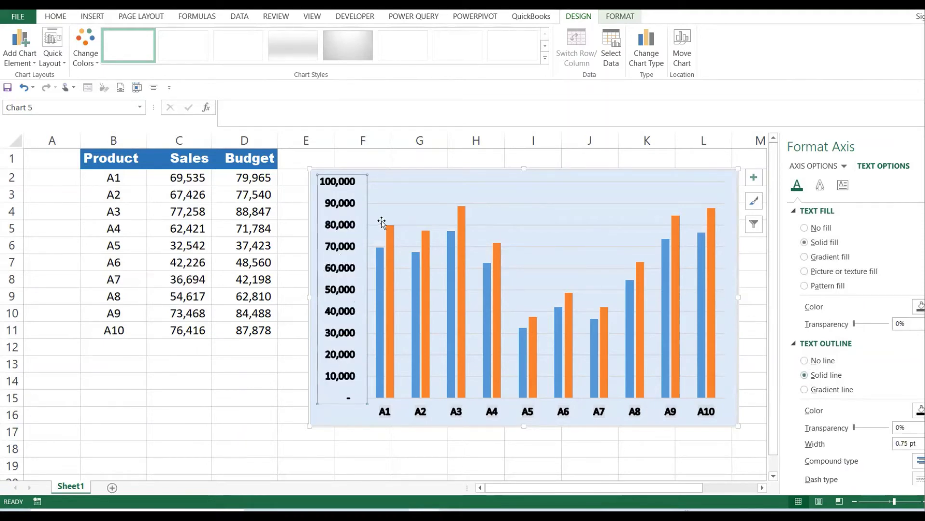
# - Try a solid fill on the vertical value axis, and set its fill to No fill instead
pyautogui.click(813, 166)
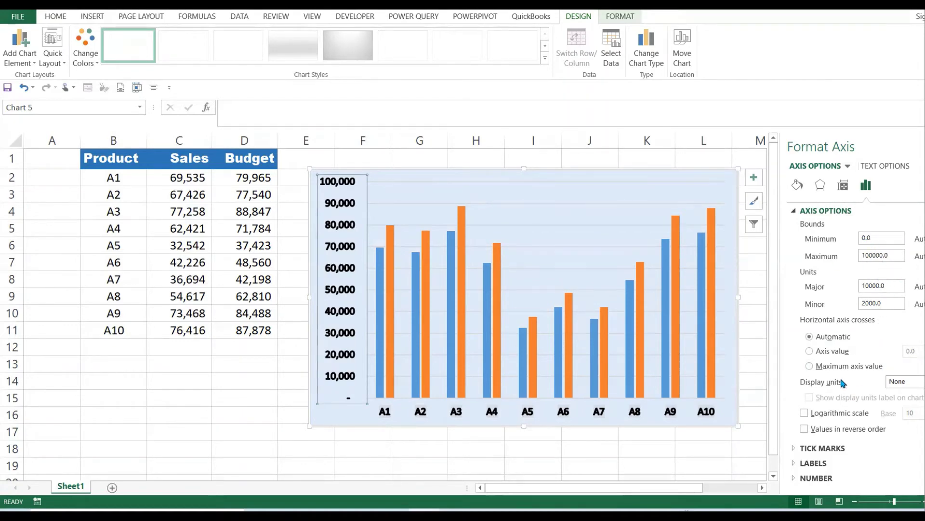
pyautogui.click(798, 186)
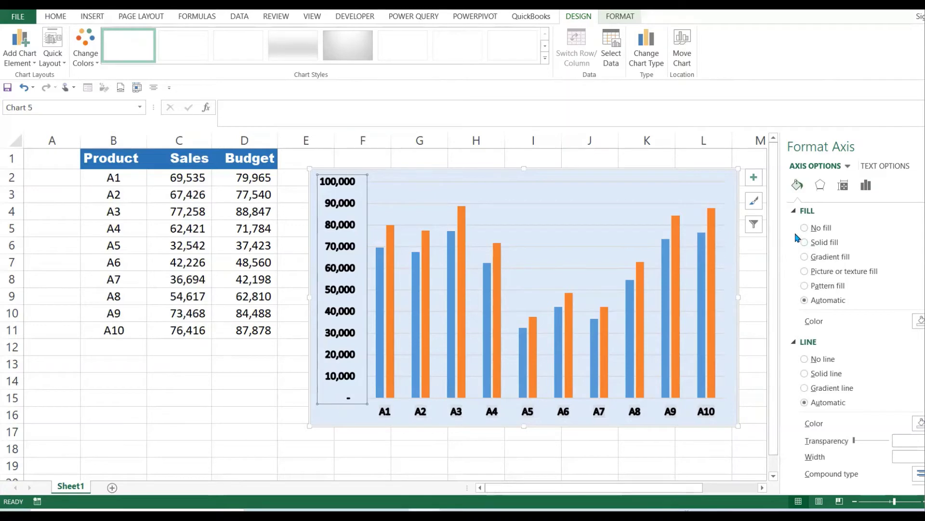
pyautogui.click(804, 242)
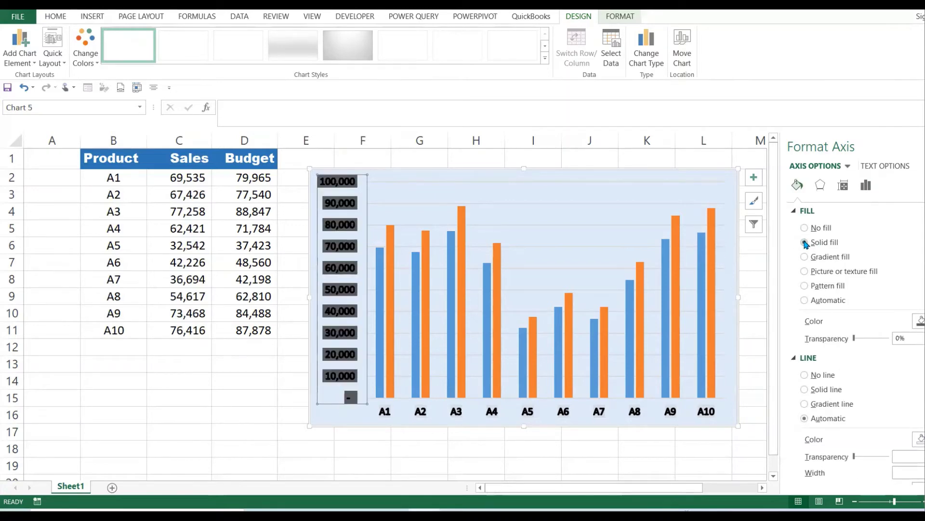
pyautogui.click(805, 228)
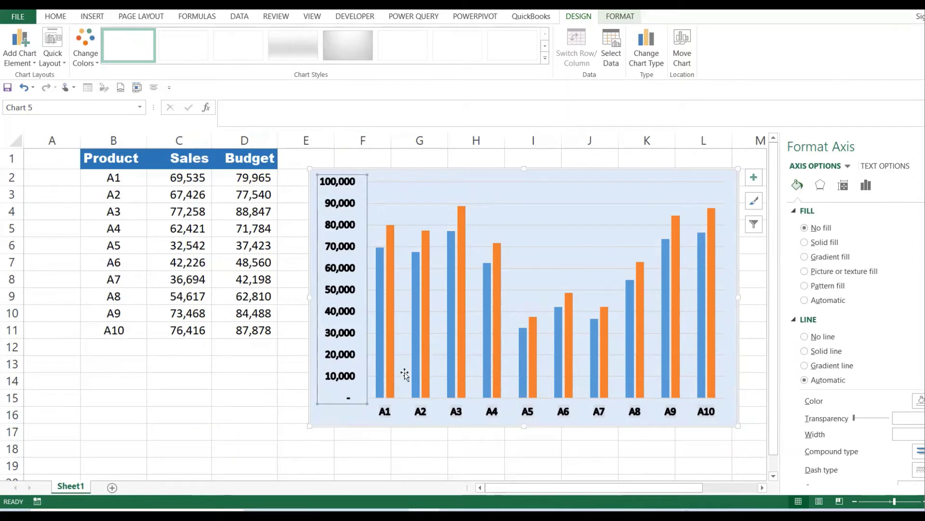
pyautogui.click(288, 442)
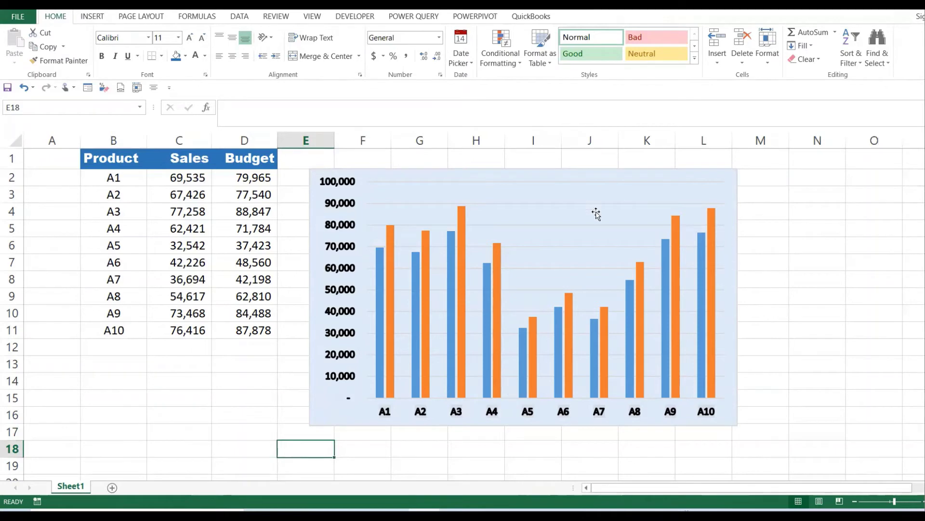
# - Preview the line and bar chart types for the chart and change it to a basic Line chart
pyautogui.click(536, 178)
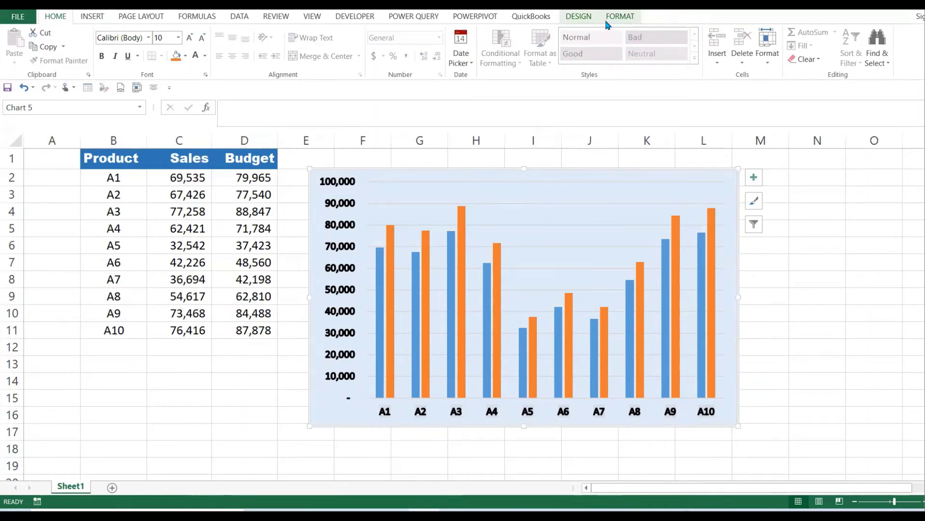
pyautogui.click(577, 20)
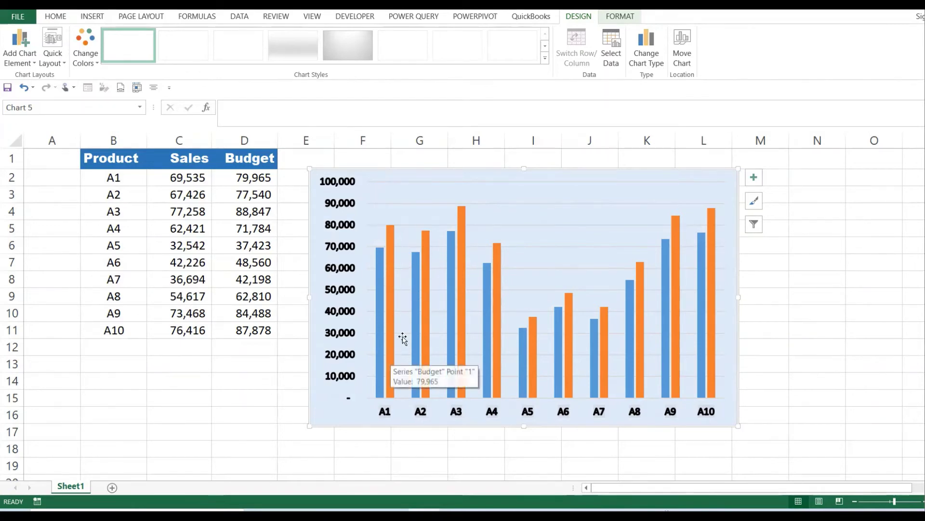
pyautogui.moveTo(419, 325)
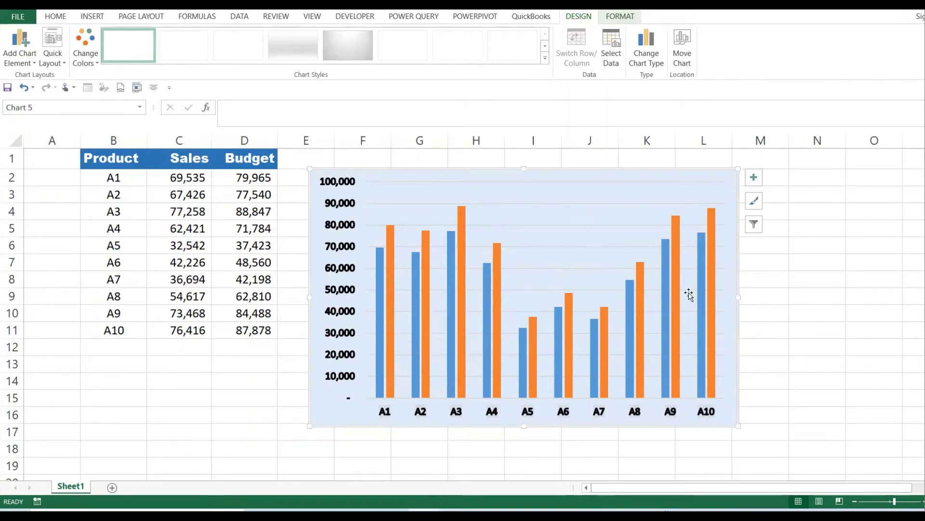
pyautogui.click(567, 217)
pyautogui.rightClick(567, 218)
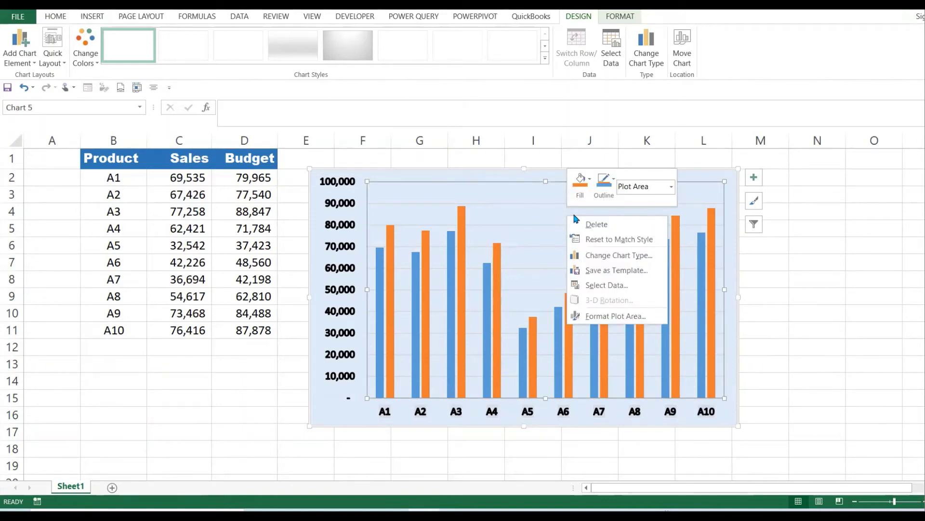
pyautogui.click(622, 262)
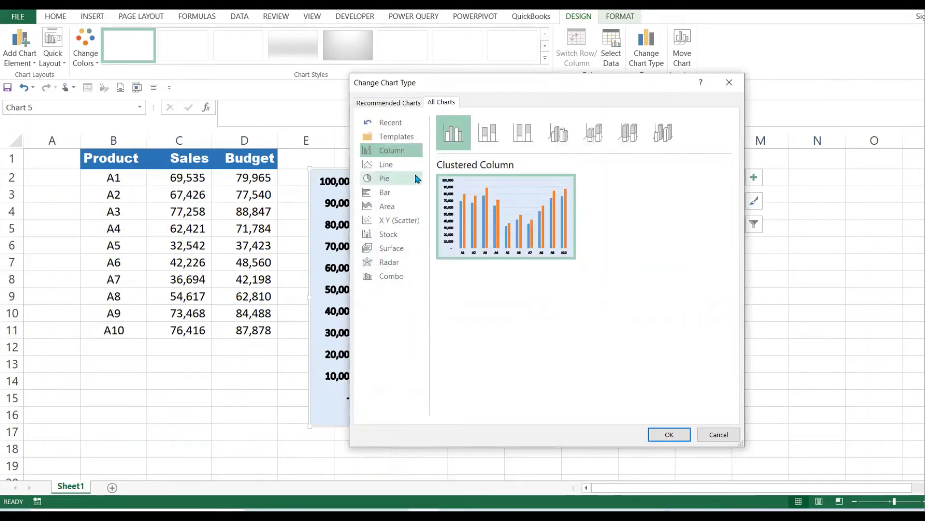
pyautogui.click(388, 165)
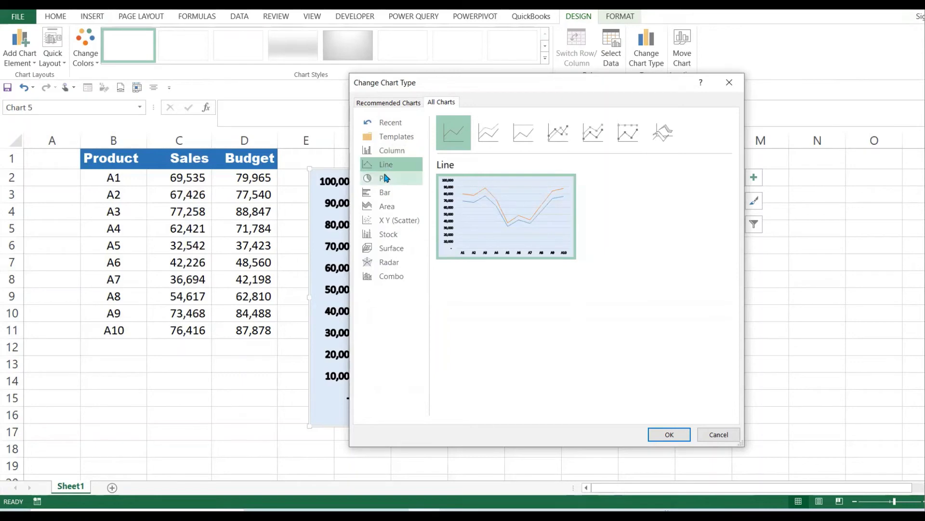
pyautogui.click(384, 178)
pyautogui.click(386, 194)
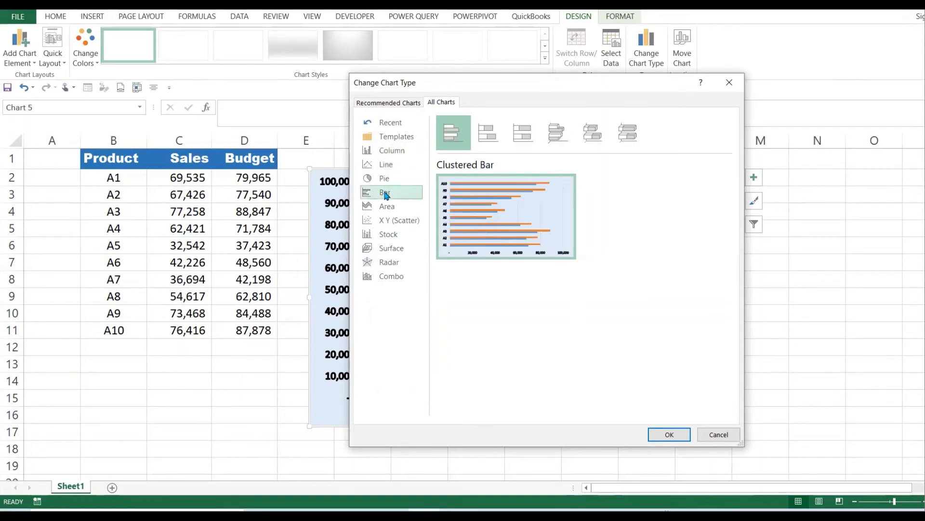
pyautogui.moveTo(525, 203)
pyautogui.click(386, 164)
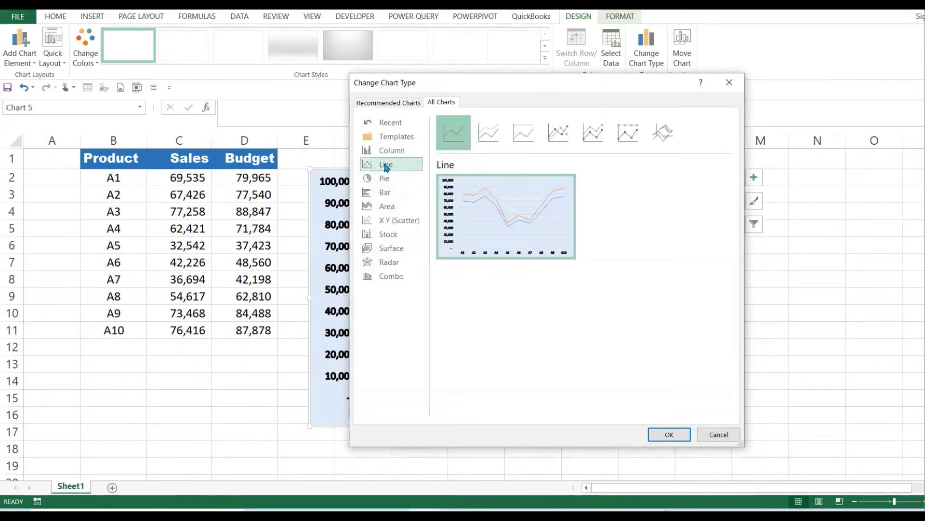
pyautogui.click(665, 434)
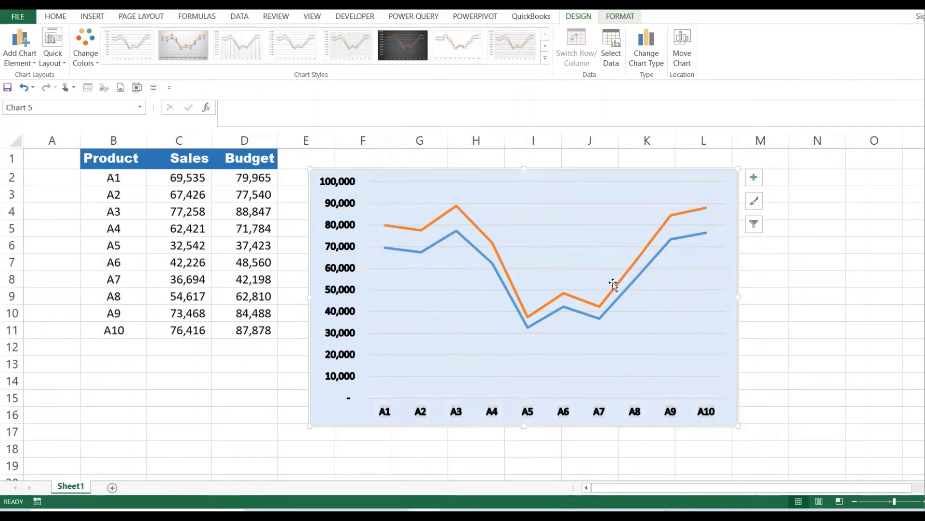
# - Change the line chart back to a Clustered Column chart
pyautogui.click(546, 224)
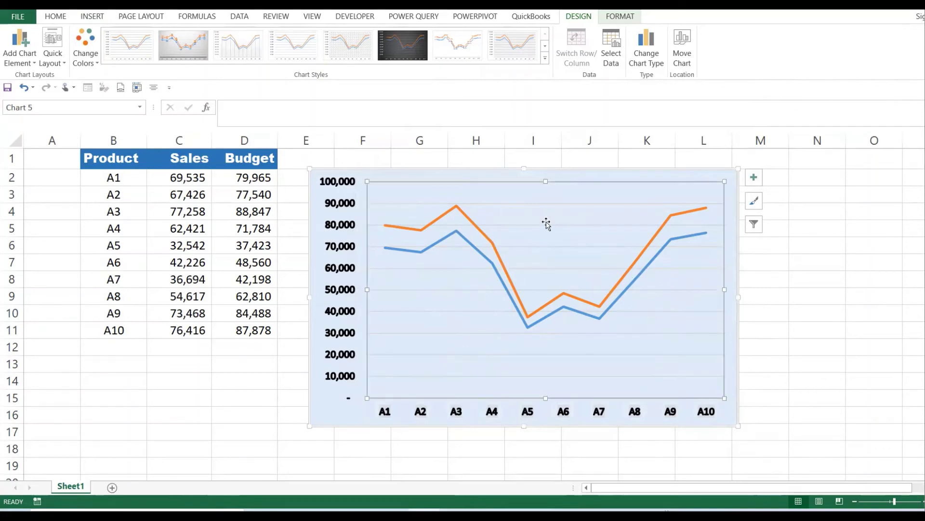
pyautogui.rightClick(547, 223)
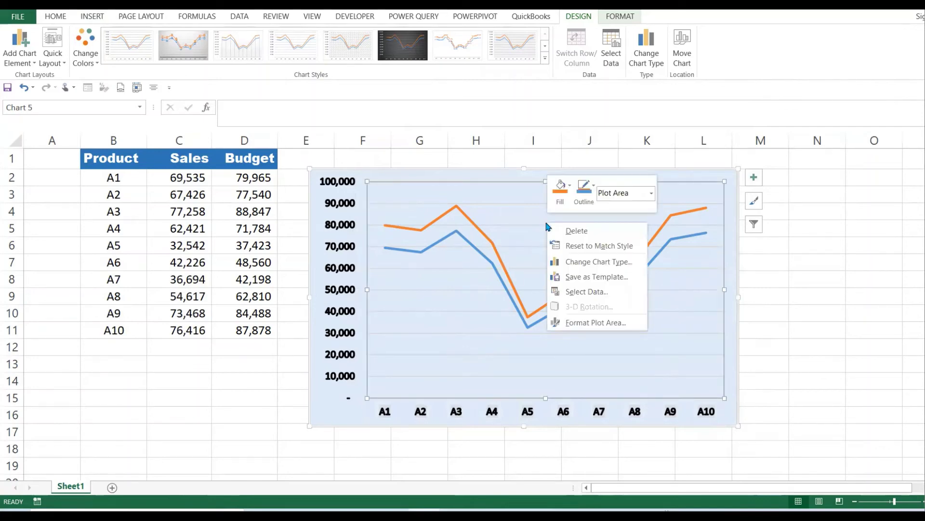
pyautogui.click(585, 260)
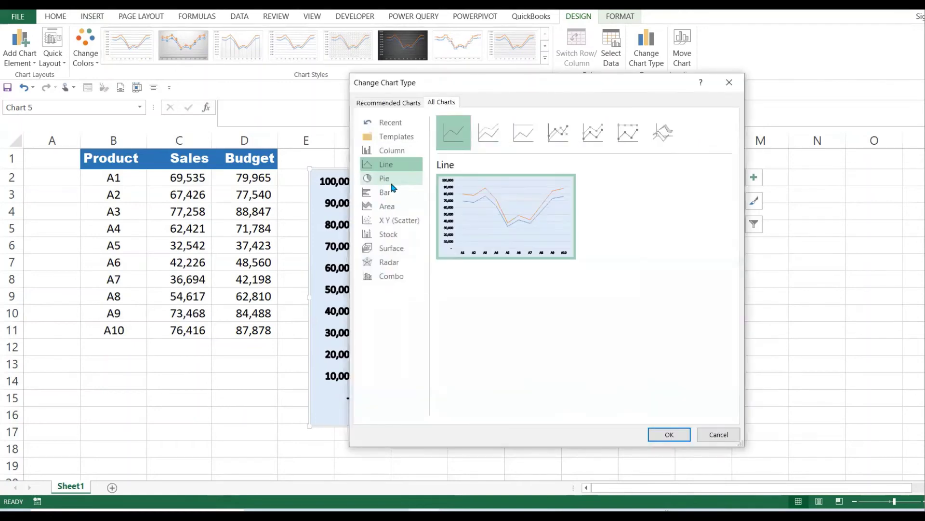
pyautogui.click(392, 150)
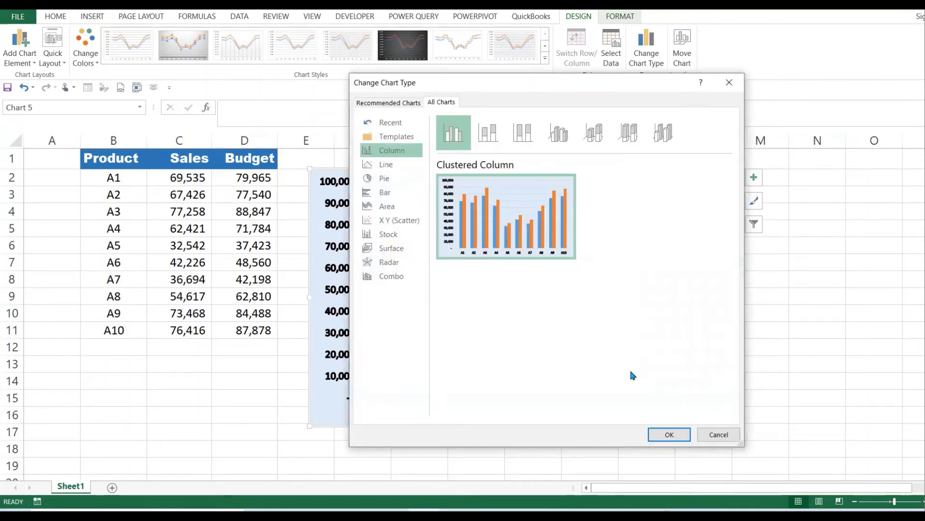
pyautogui.click(668, 434)
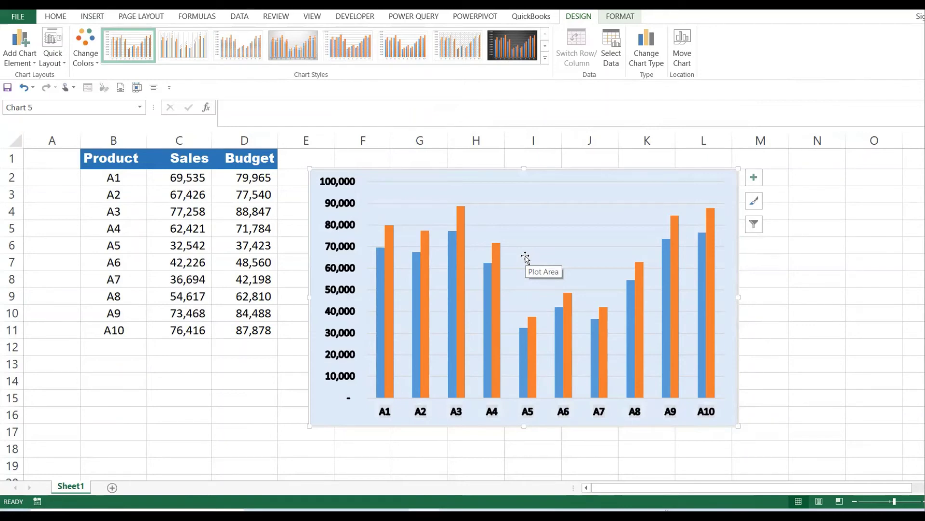
# - Turn the chart into a custom combination with Budget as a Stacked Line and Sales kept as Clustered Column
pyautogui.click(498, 259)
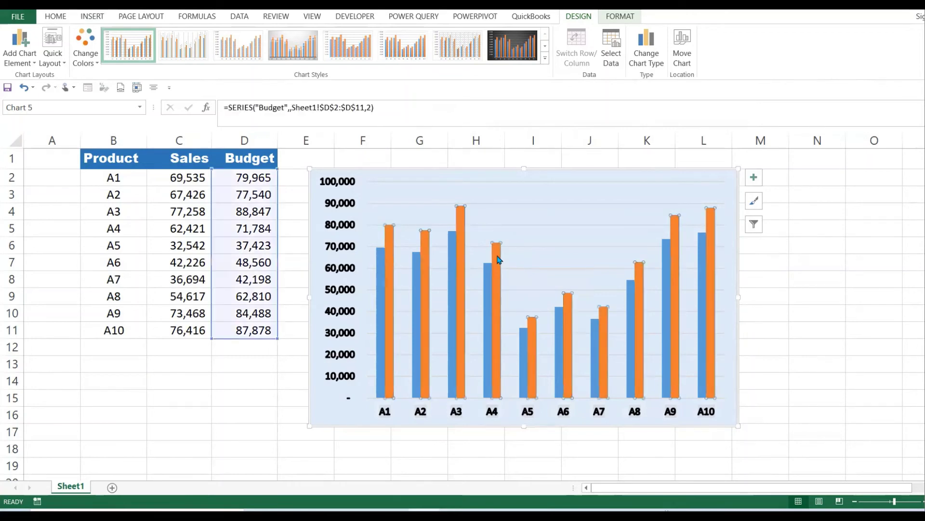
pyautogui.doubleClick(498, 259)
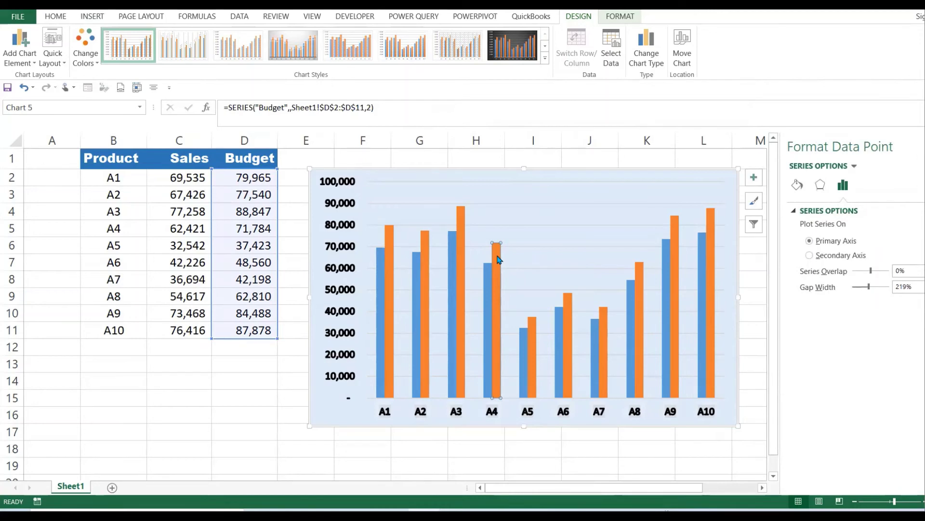
pyautogui.rightClick(498, 258)
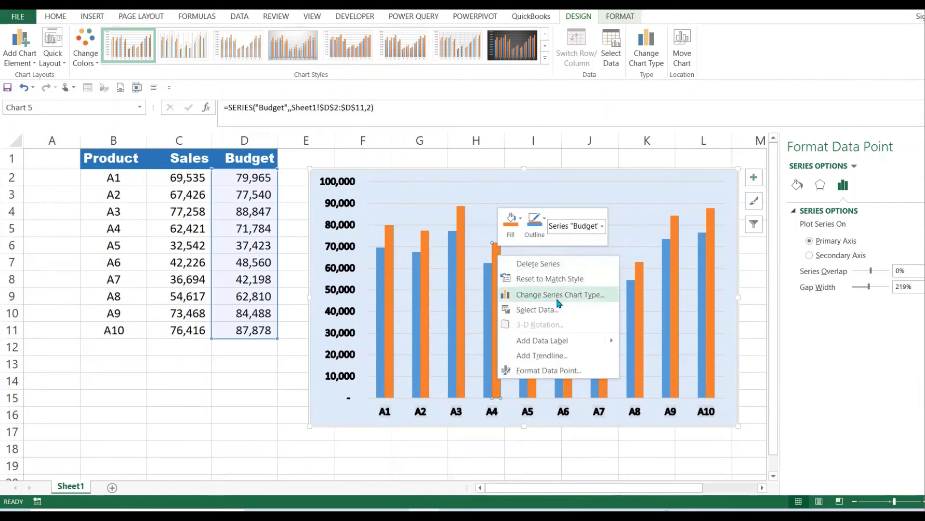
pyautogui.click(584, 302)
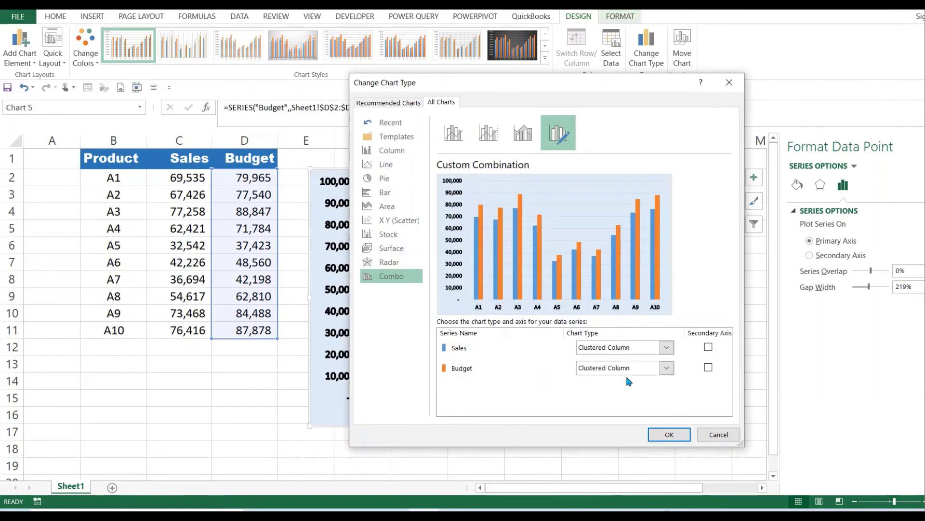
pyautogui.click(668, 370)
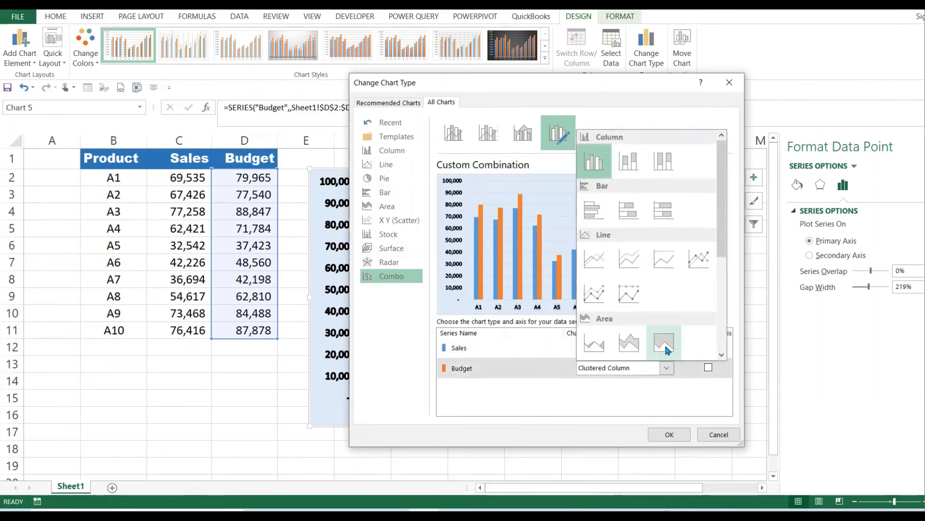
pyautogui.click(630, 261)
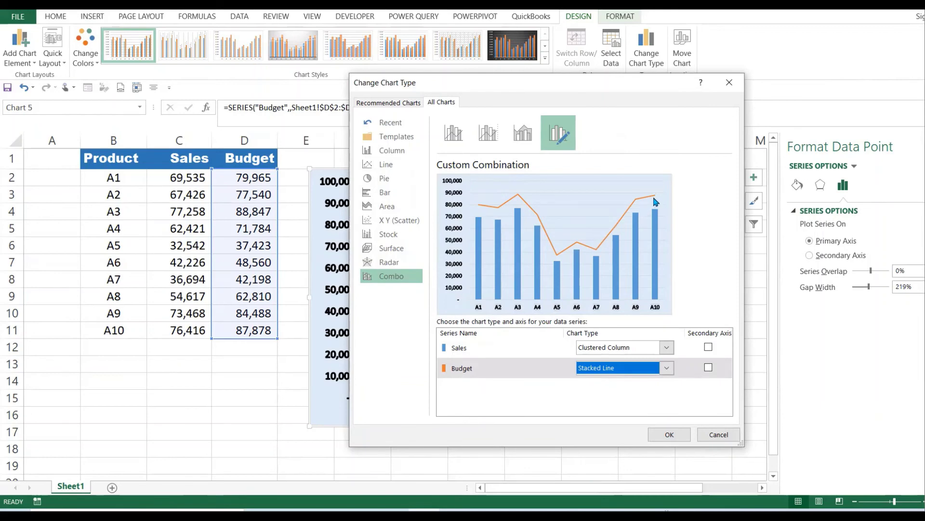
pyautogui.click(667, 368)
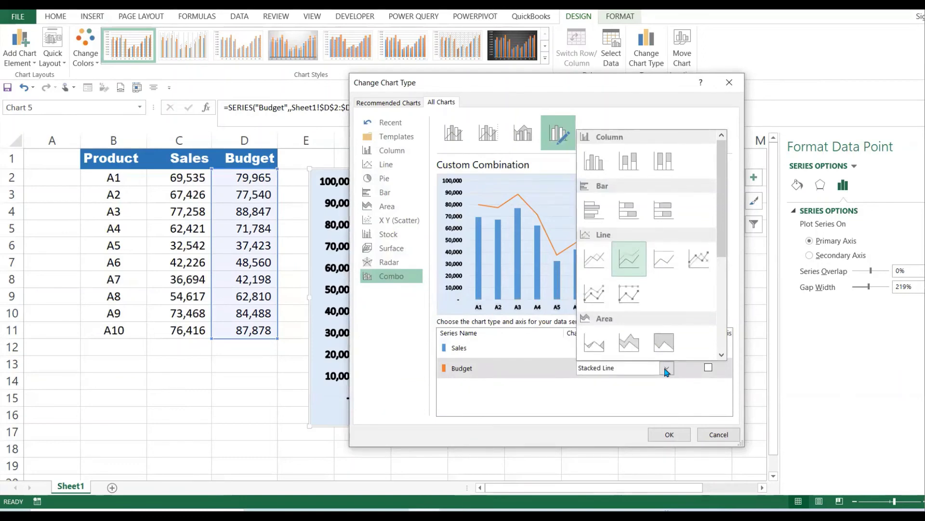
pyautogui.click(670, 434)
pyautogui.click(670, 434)
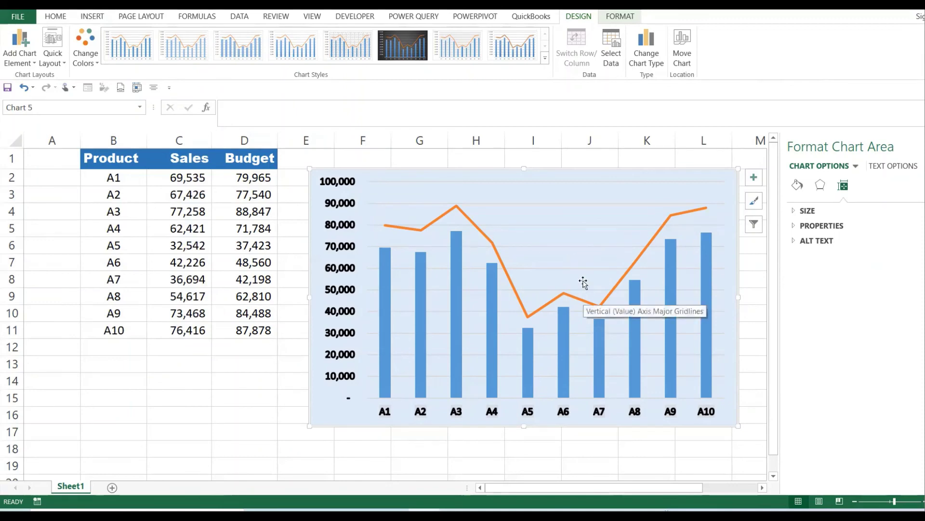
# - Remove the Budget series from the chart's data source, leaving only Sales plotted
pyautogui.rightClick(563, 229)
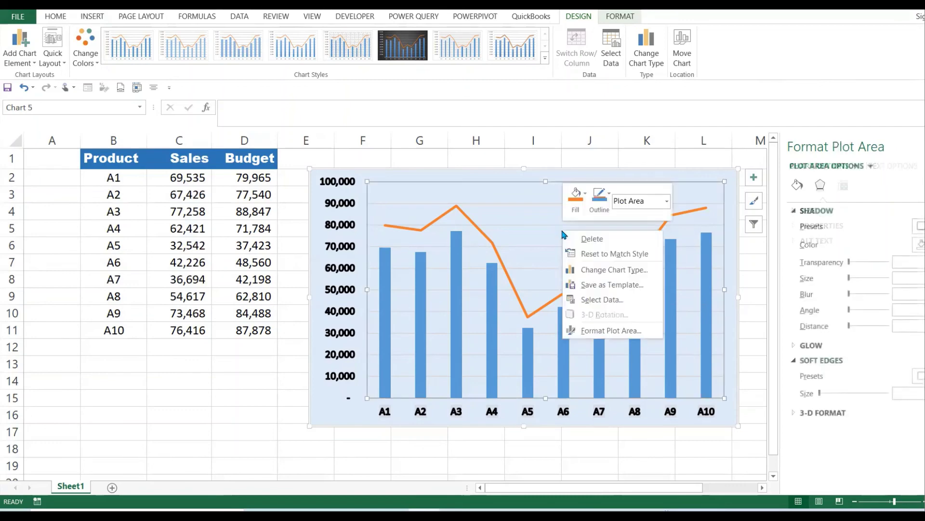
pyautogui.click(601, 303)
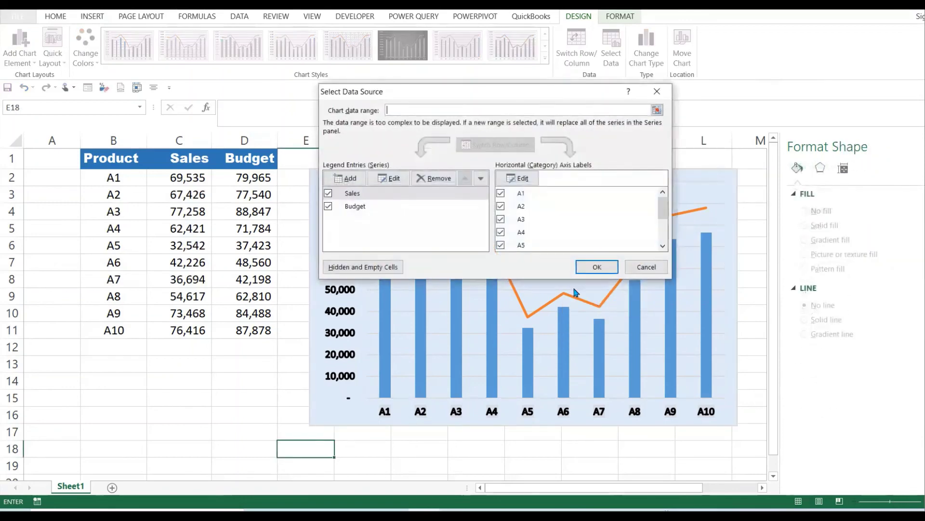
pyautogui.click(357, 207)
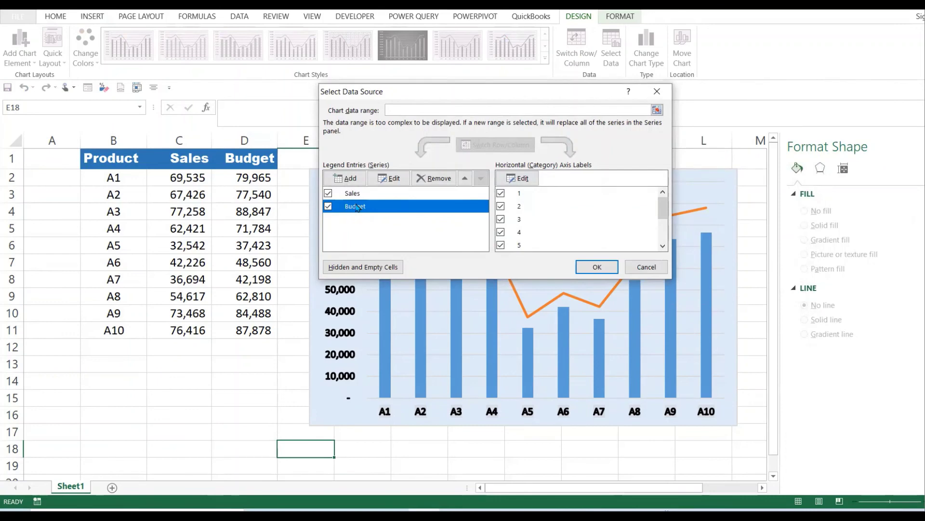
pyautogui.click(440, 182)
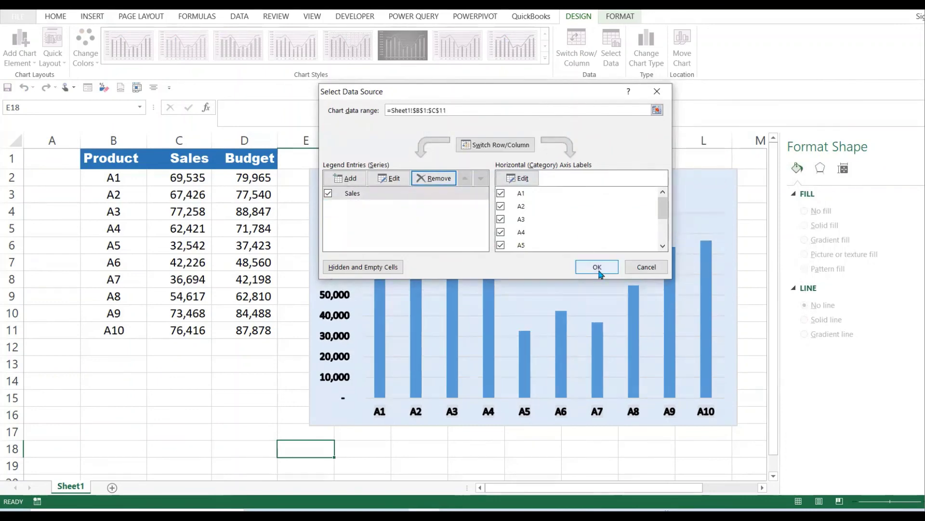
pyautogui.click(598, 268)
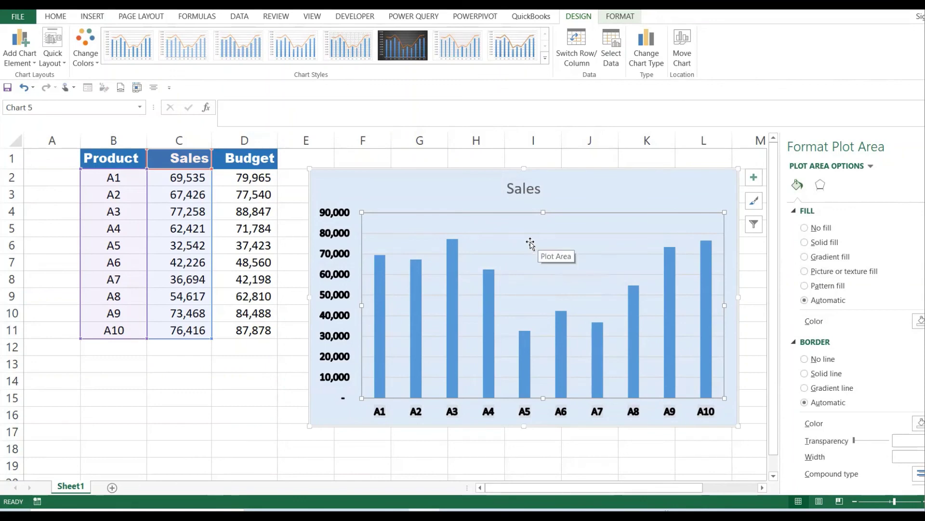
# - Add a data series named Budget to the chart, using cells D2:D11 of Sheet1 as its values
pyautogui.rightClick(538, 245)
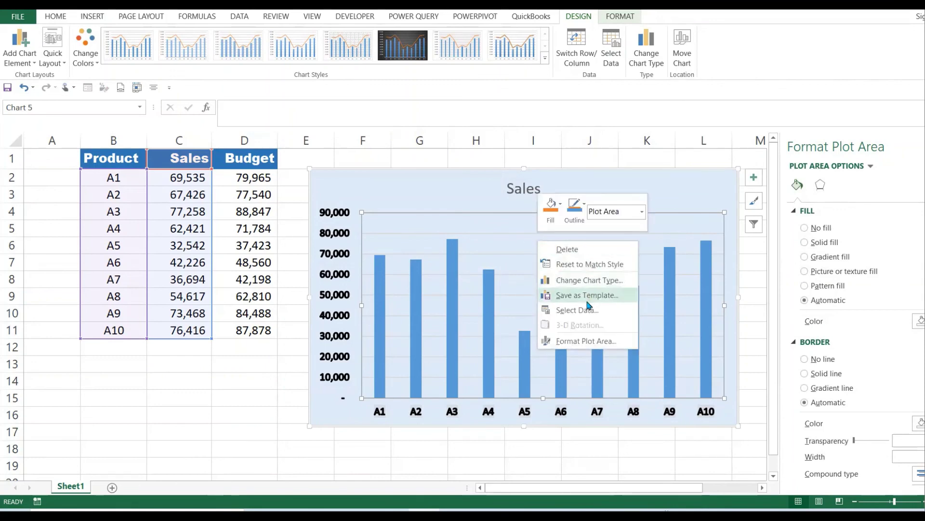
pyautogui.click(581, 310)
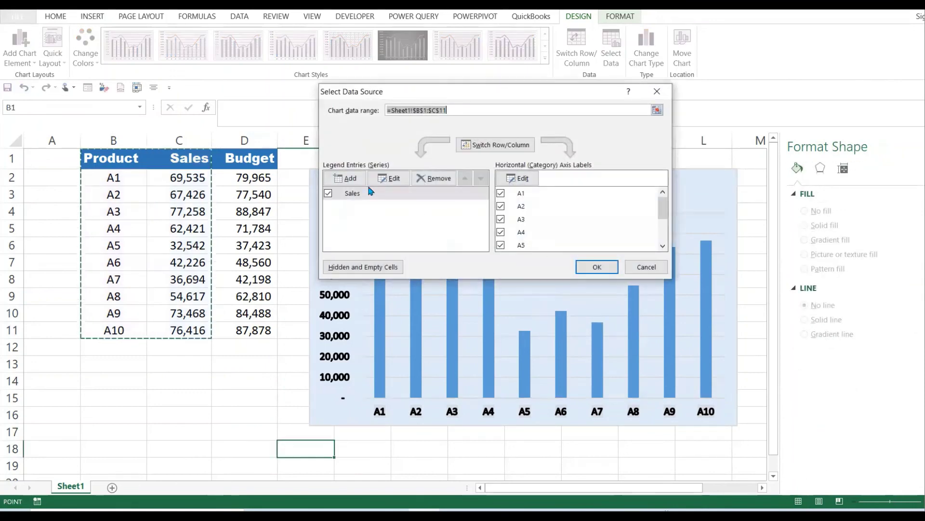
pyautogui.click(350, 177)
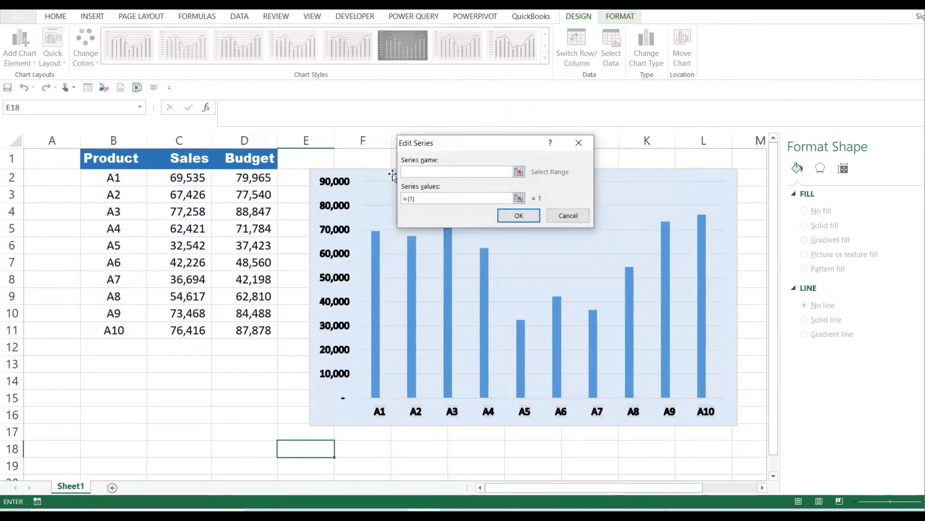
pyautogui.write('Budget')
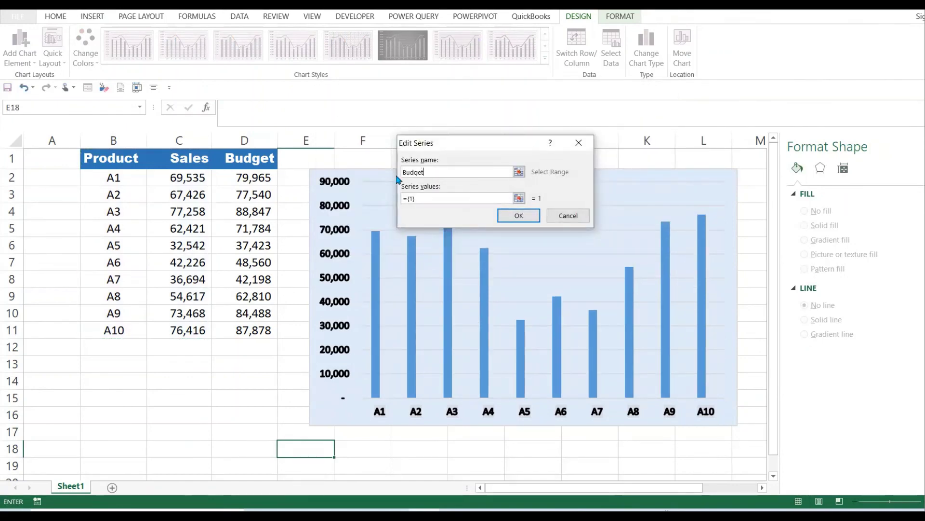
pyautogui.click(519, 199)
pyautogui.moveTo(255, 180); pyautogui.dragTo(253, 333)
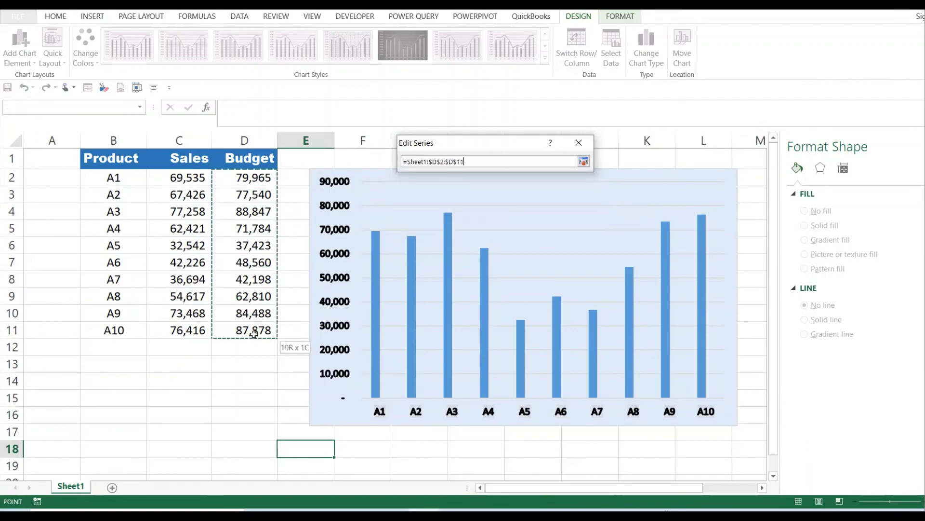
pyautogui.click(584, 161)
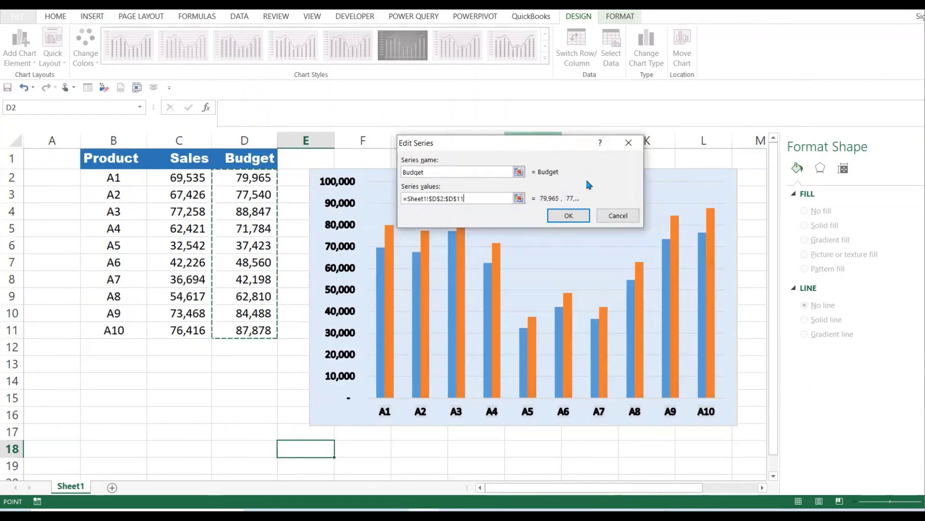
pyautogui.click(570, 215)
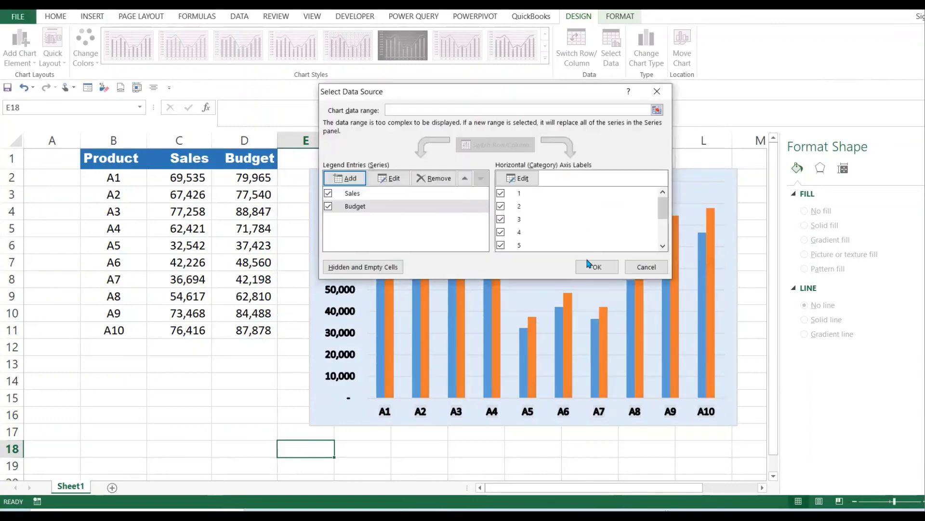
pyautogui.click(589, 265)
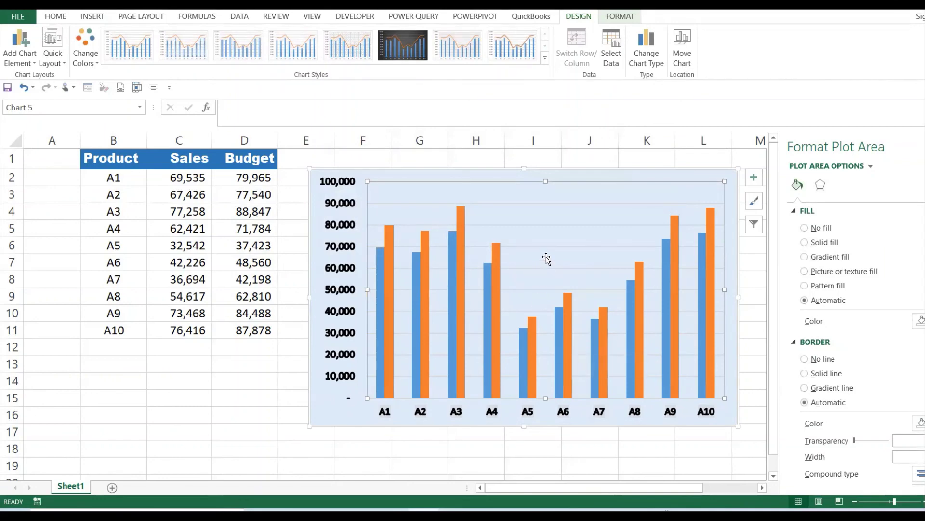
# - Change the Budget series' chart type to Stacked Line, keeping Sales as Clustered Column
pyautogui.rightClick(547, 259)
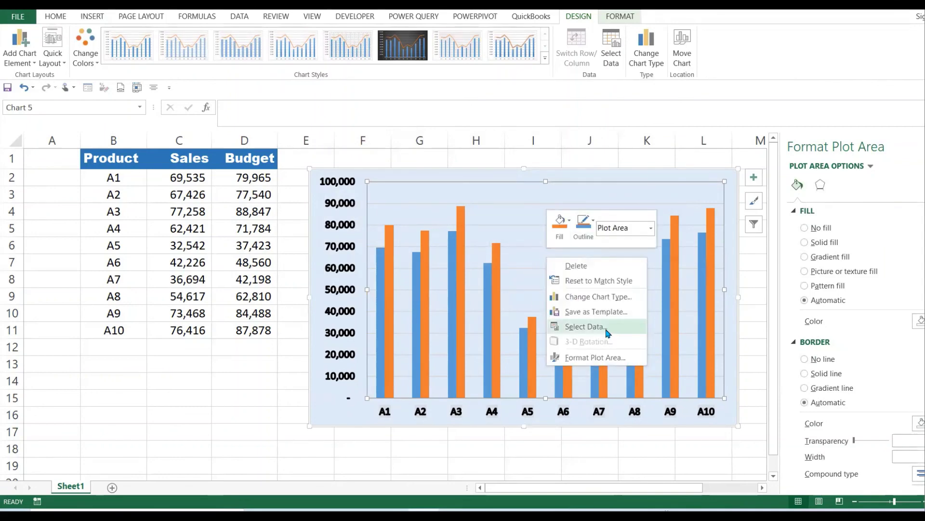
pyautogui.click(495, 265)
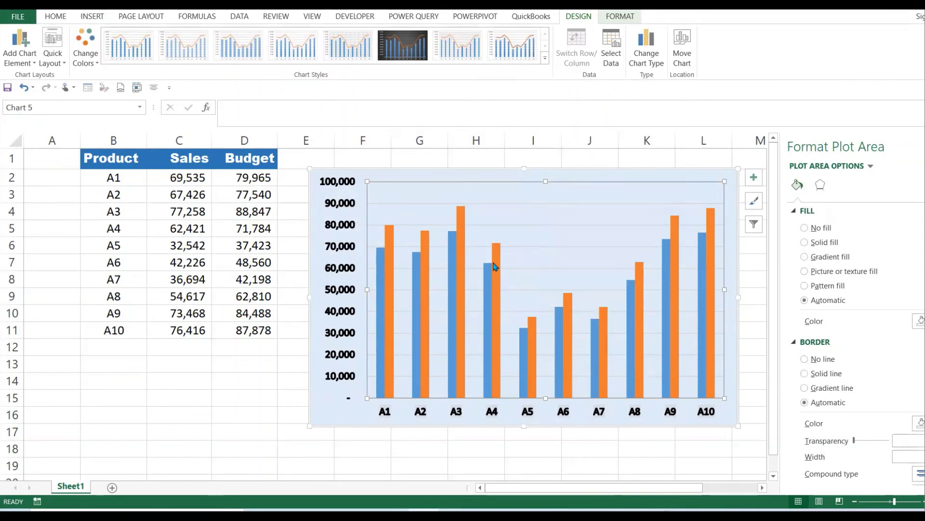
pyautogui.click(498, 260)
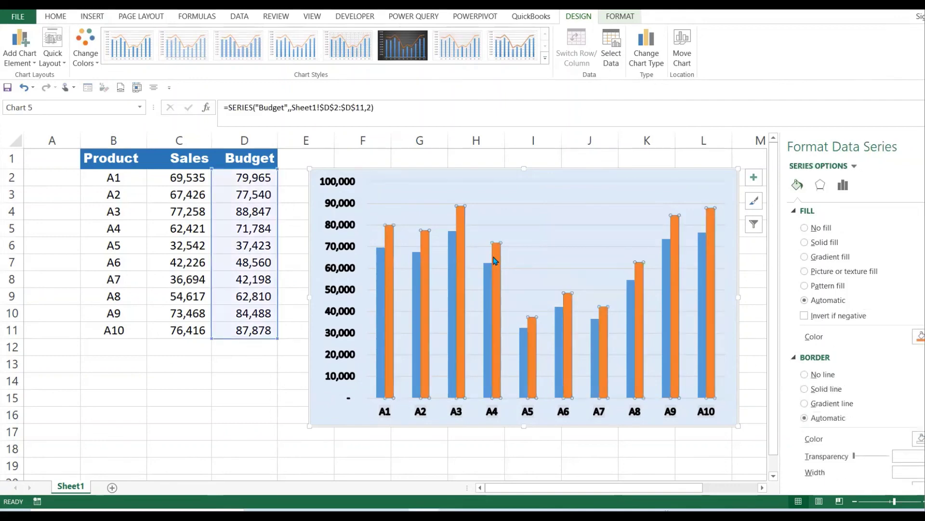
pyautogui.rightClick(498, 259)
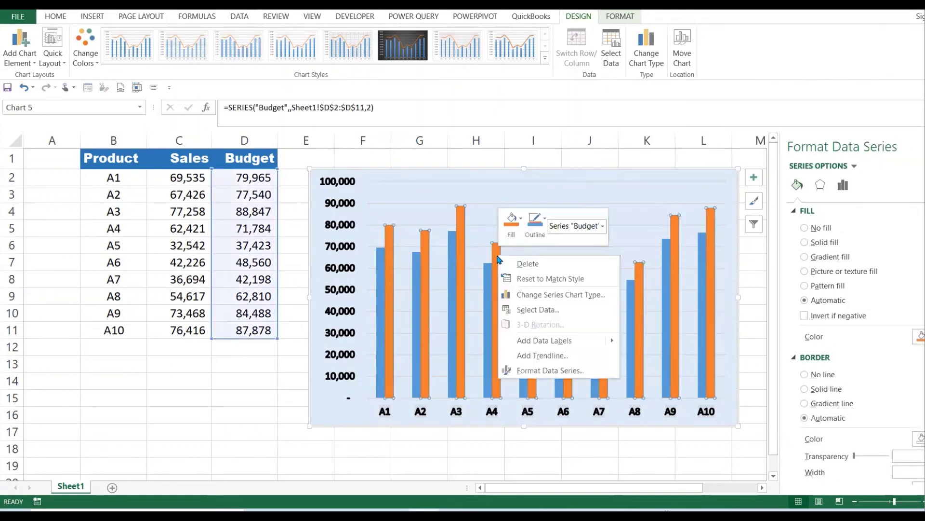
pyautogui.click(568, 295)
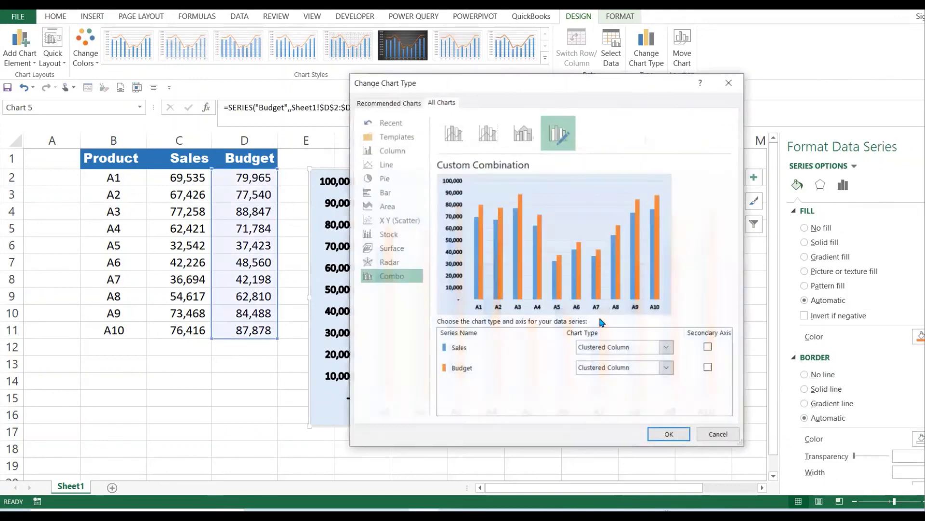
pyautogui.click(666, 368)
pyautogui.click(629, 258)
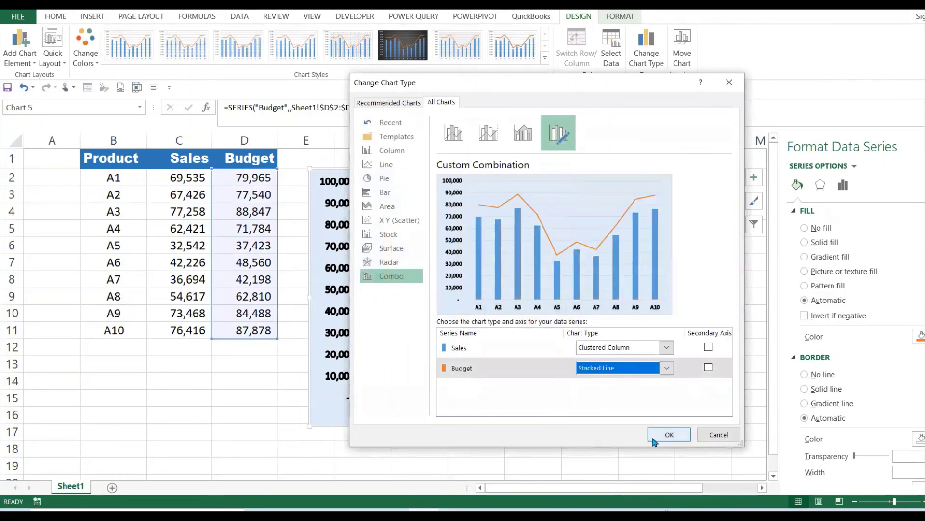
pyautogui.click(670, 434)
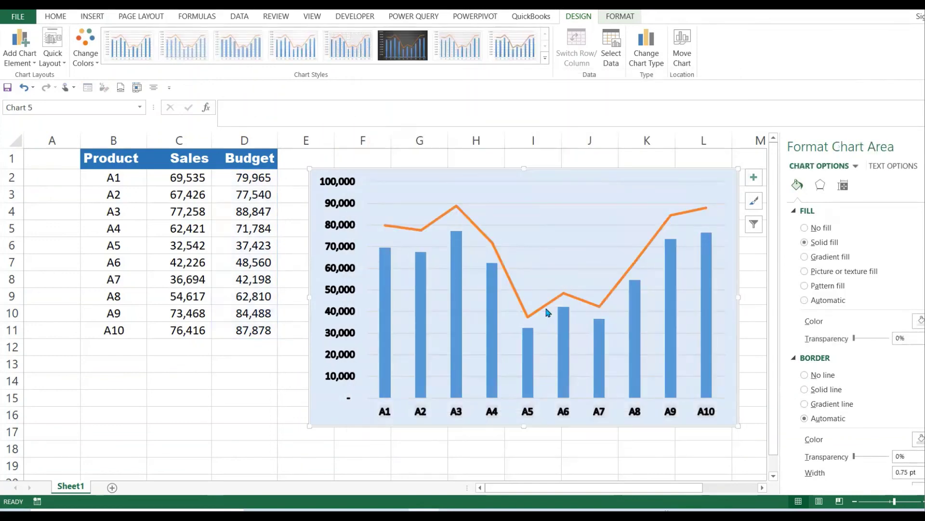